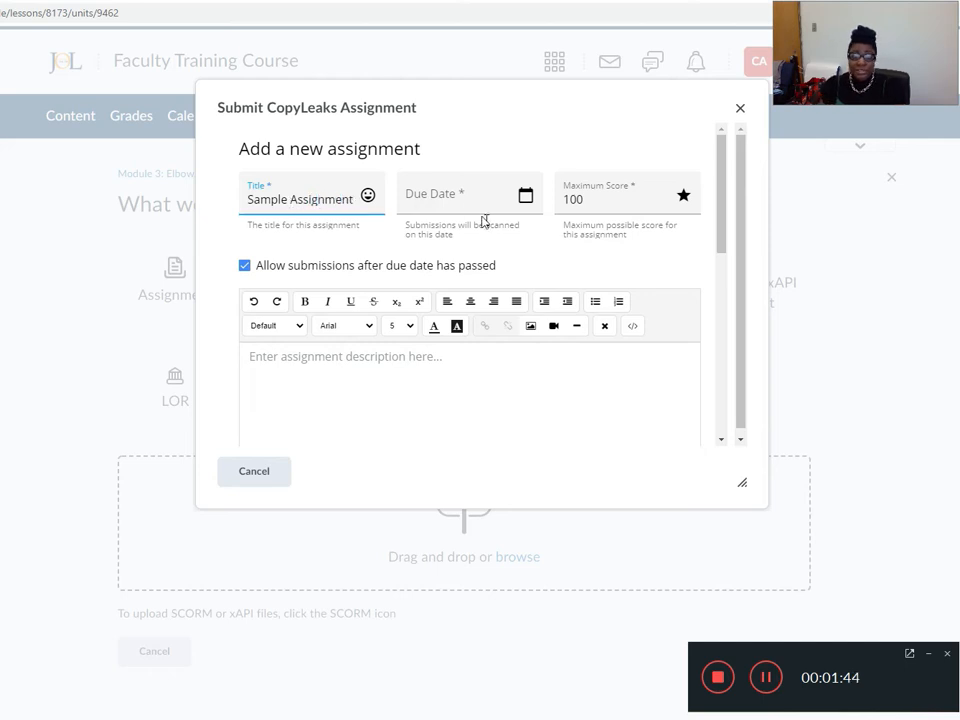
Fill in the assignment's due date with the suggested entry and change its day to make it 09/24/2020.
click(434, 195)
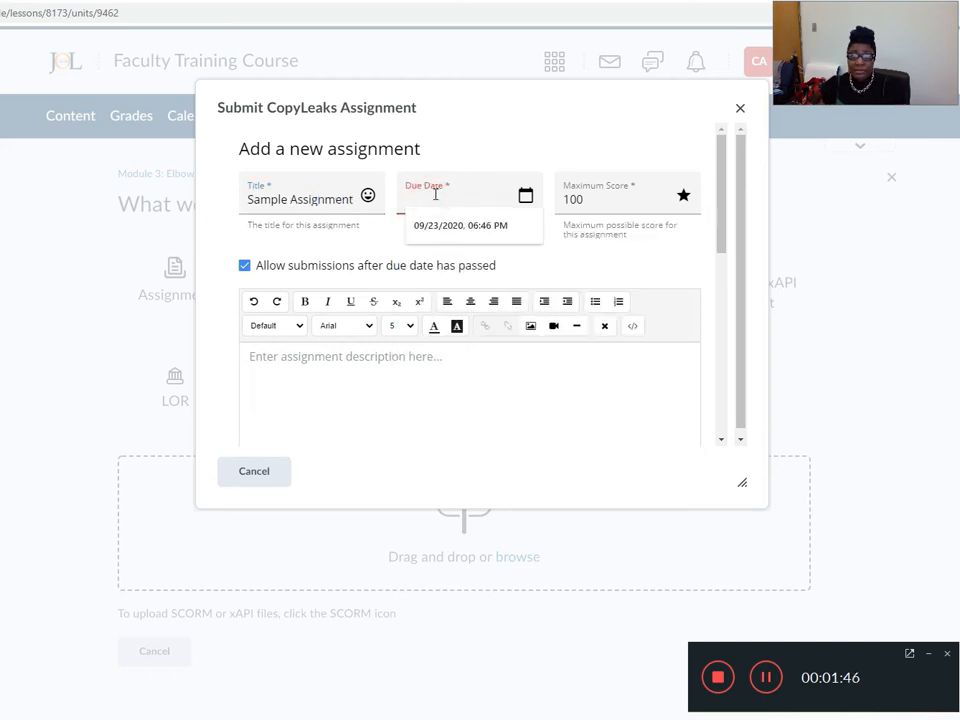
click(429, 222)
click(427, 199)
key(BackSpace)
text(4)
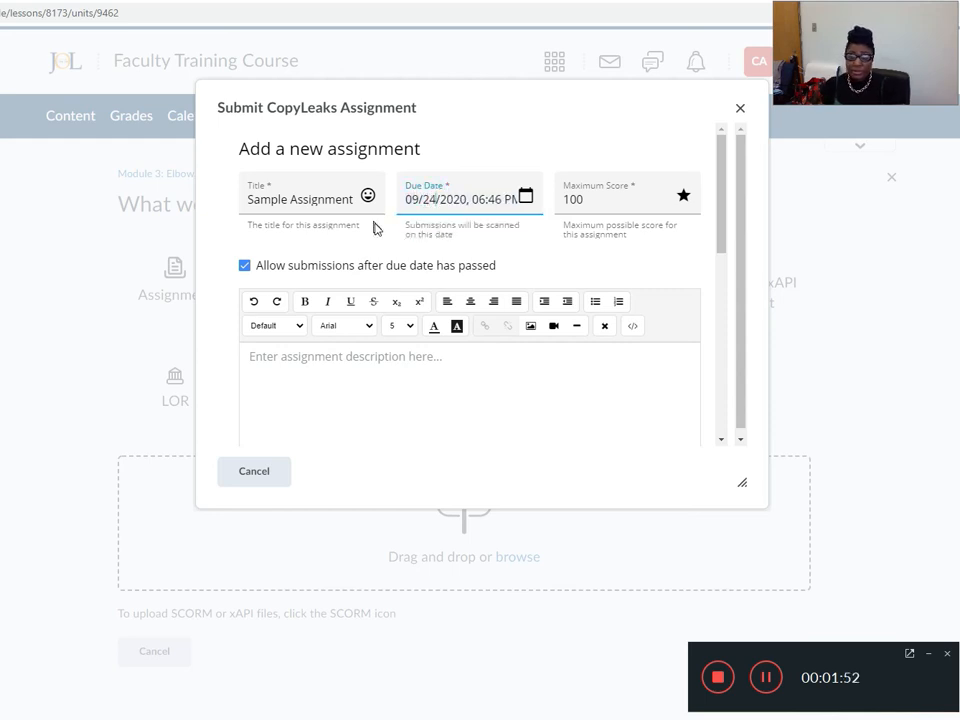
Set the time in the assignment's due date to 09:56 AM.
click(480, 198)
key(BackSpace)
text(9)
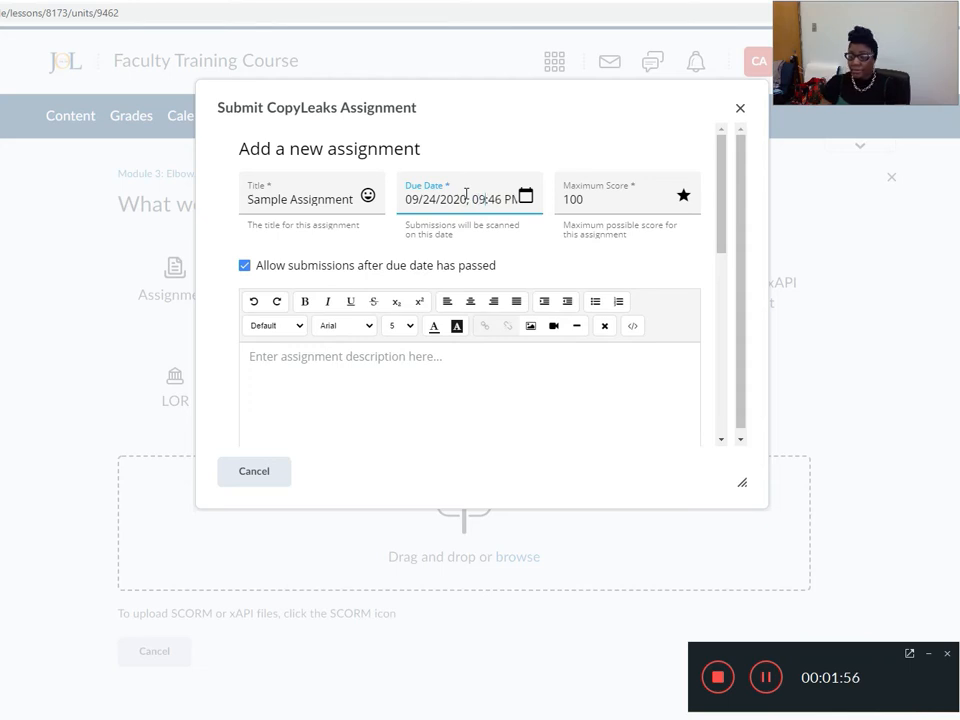
click(495, 199)
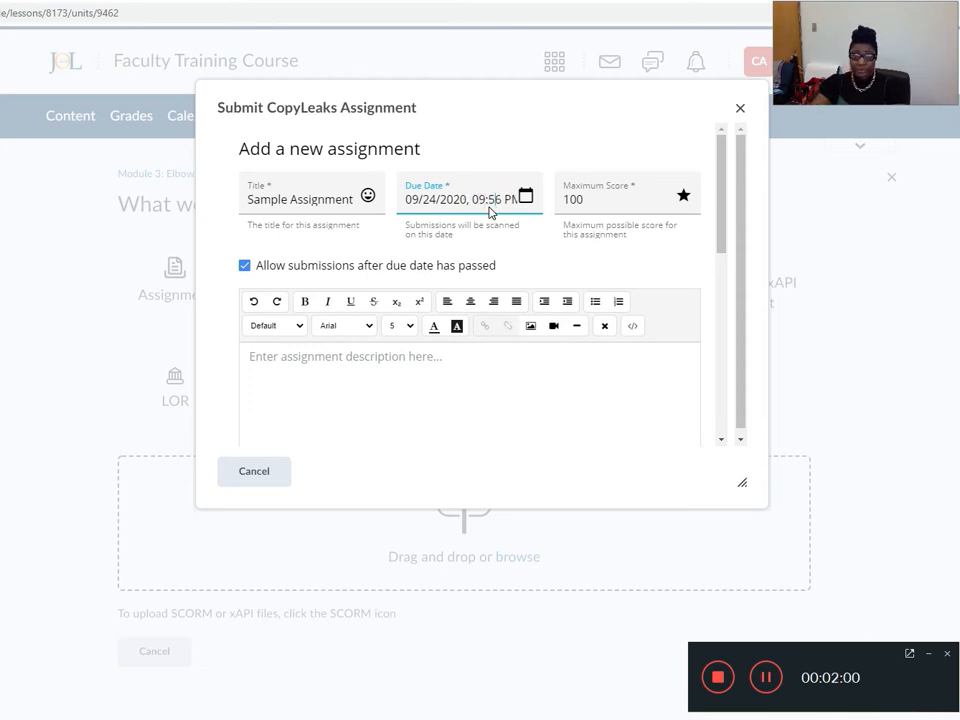
click(511, 200)
text(a)
key(BackSpace)
text(A)
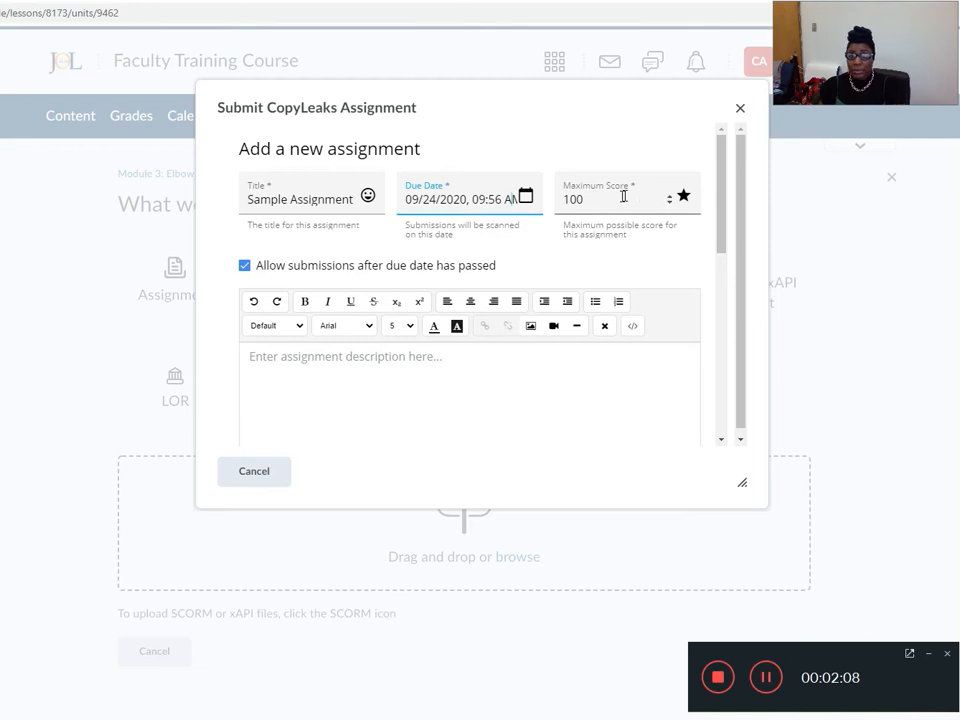
Set the maximum score to 35 and enter the assignment description "Submit Module One Assignment Here".
double_click(568, 199)
text(35)
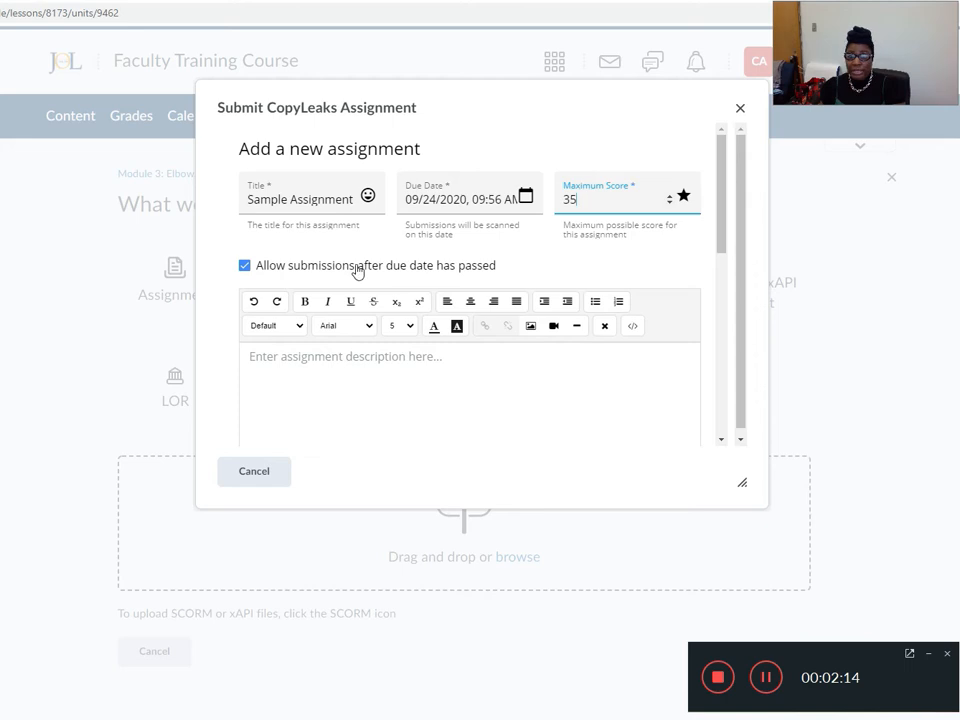
scroll(434, 318, down, 3)
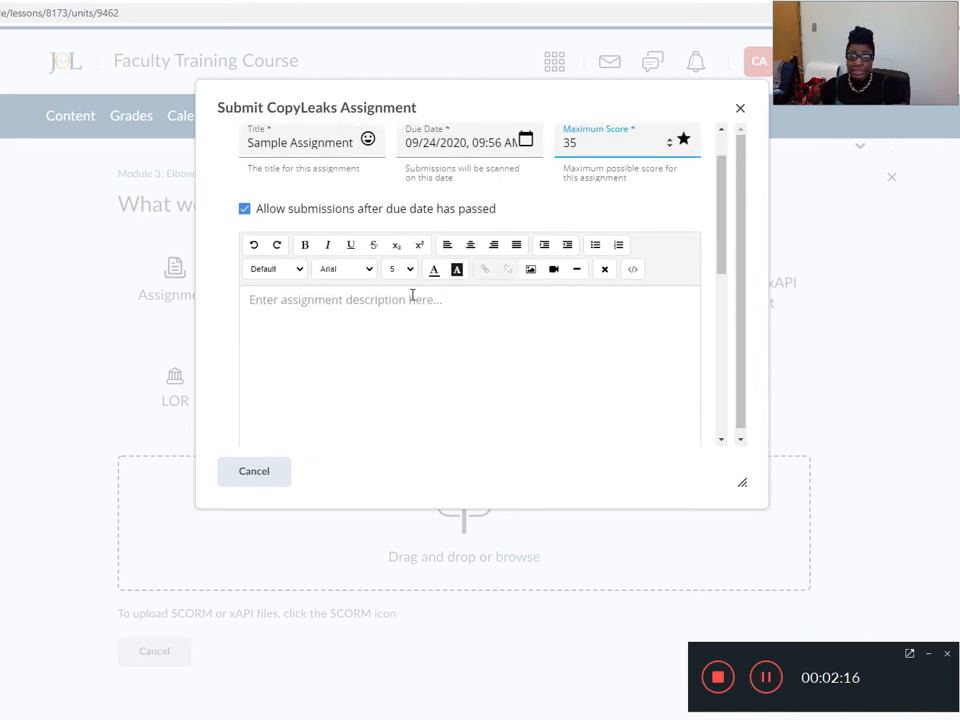
click(306, 234)
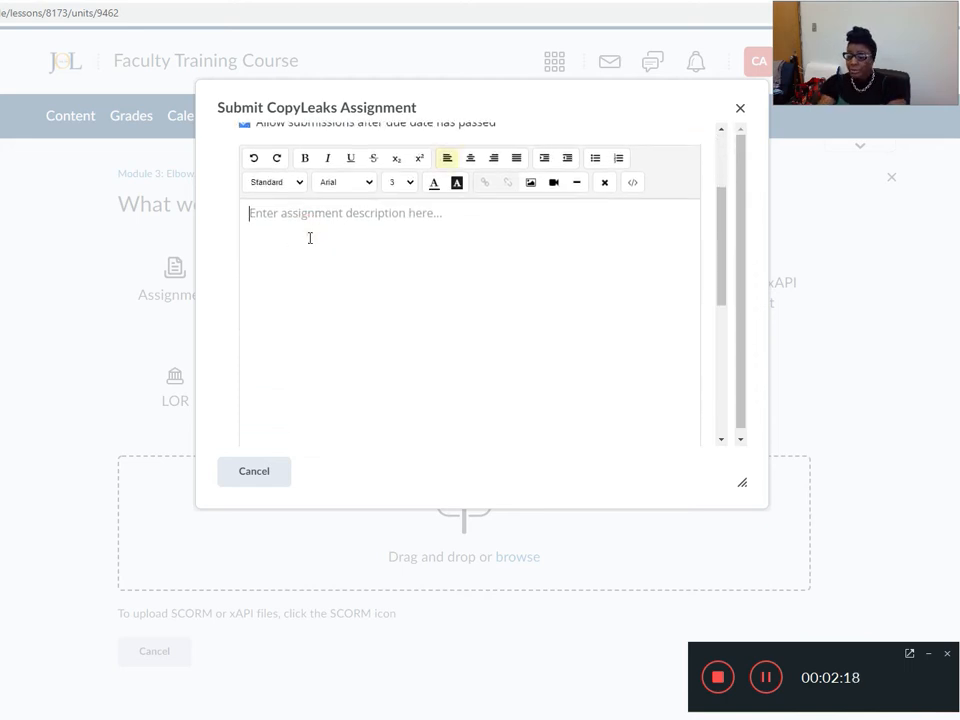
text(Submit Module One Assit)
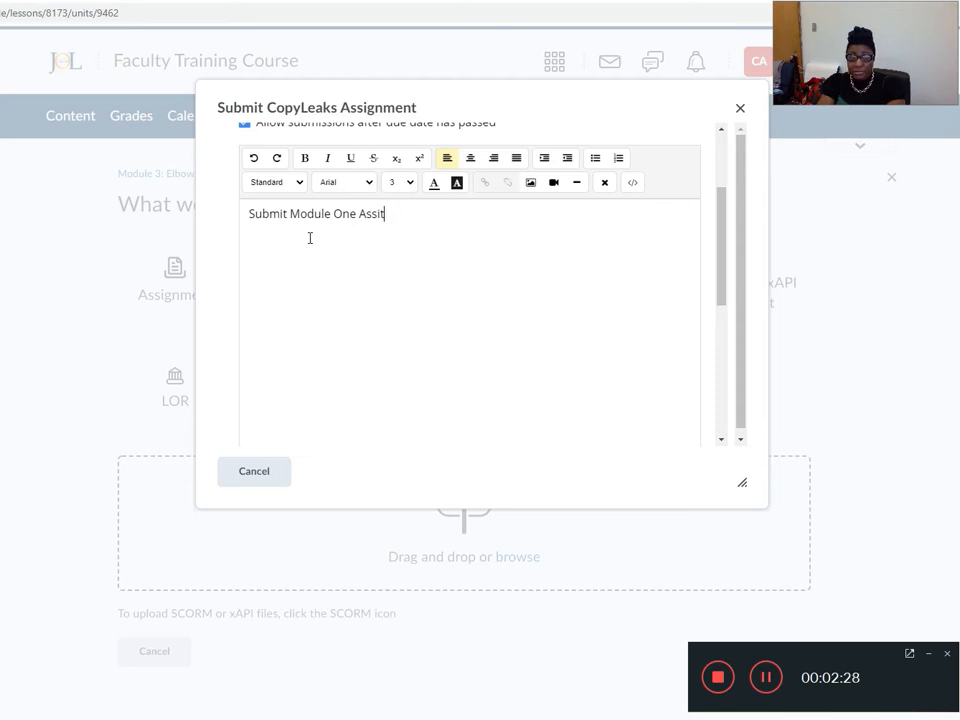
text(nt Here)
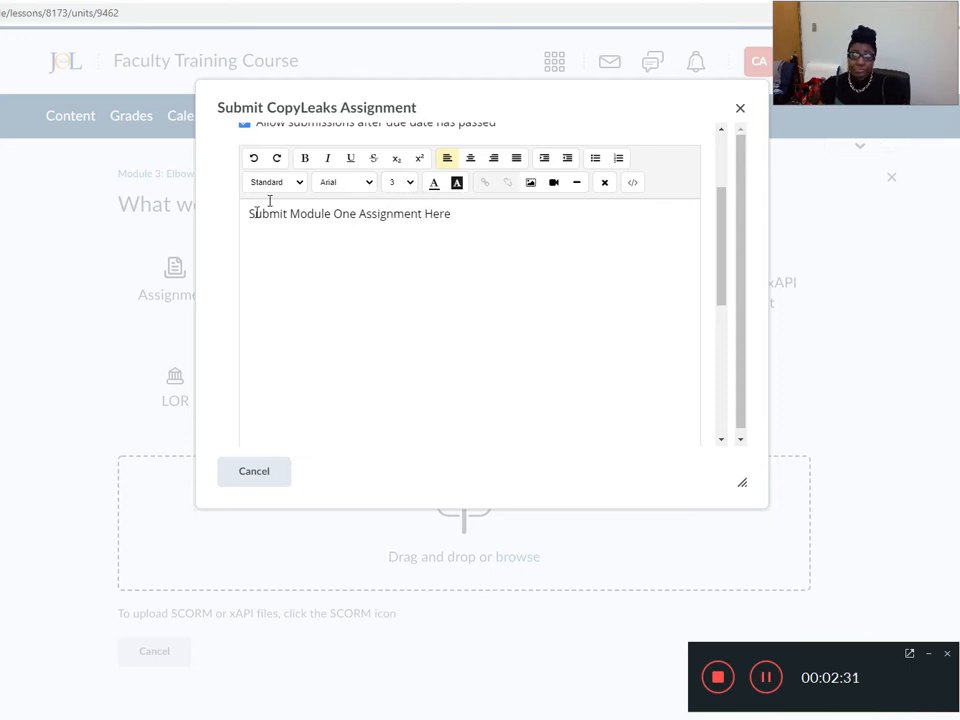
Submit the new CopyLeaks assignment without uploading any files.
scroll(399, 274, down, 5)
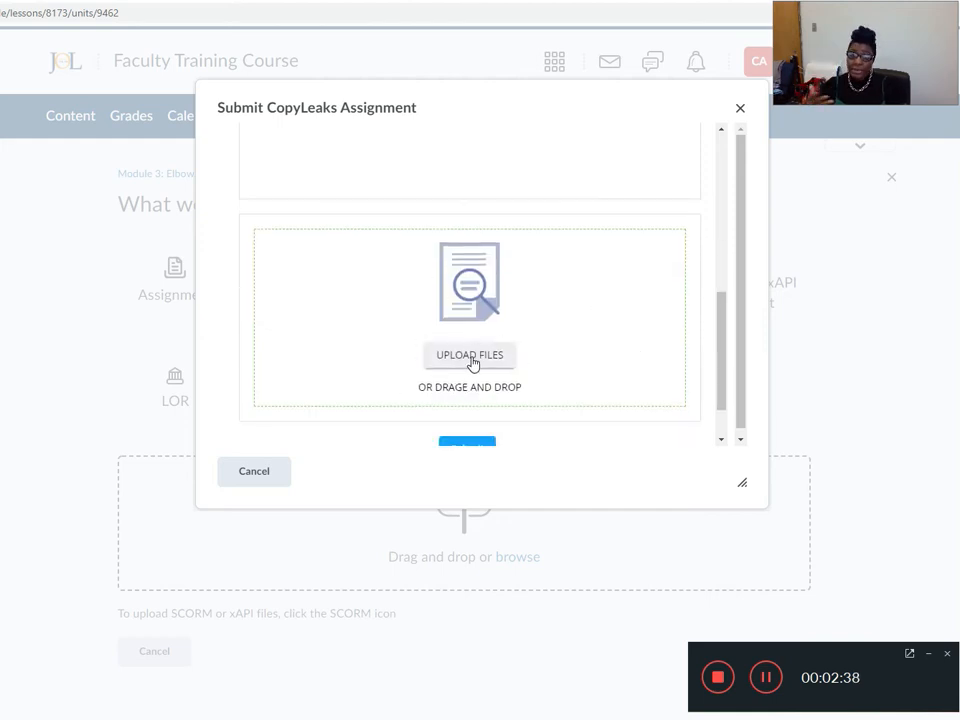
scroll(489, 373, down, 2)
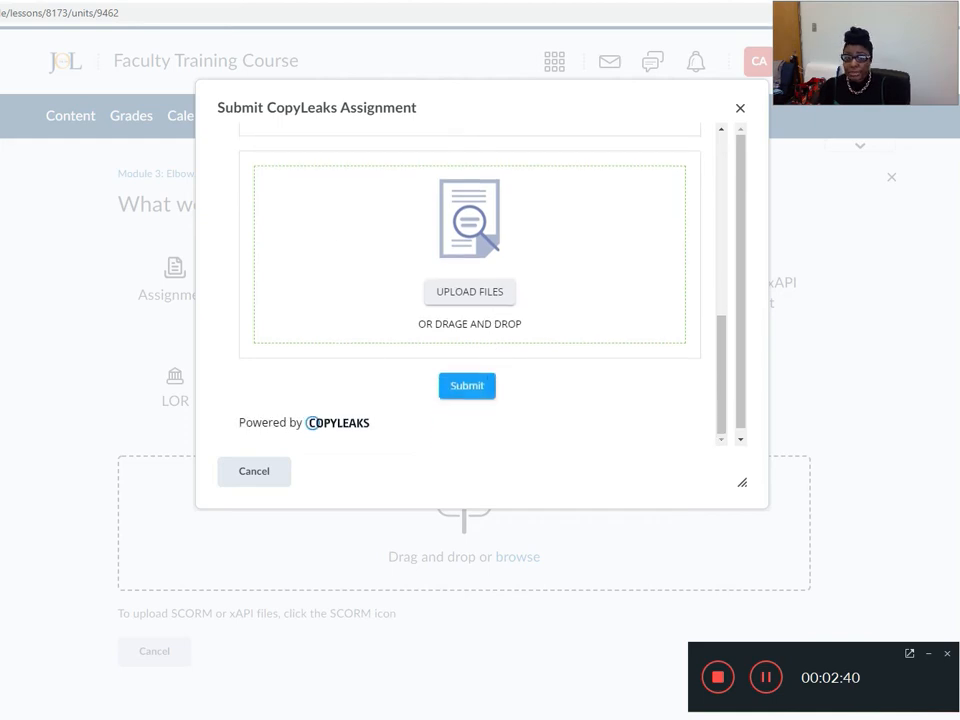
click(467, 388)
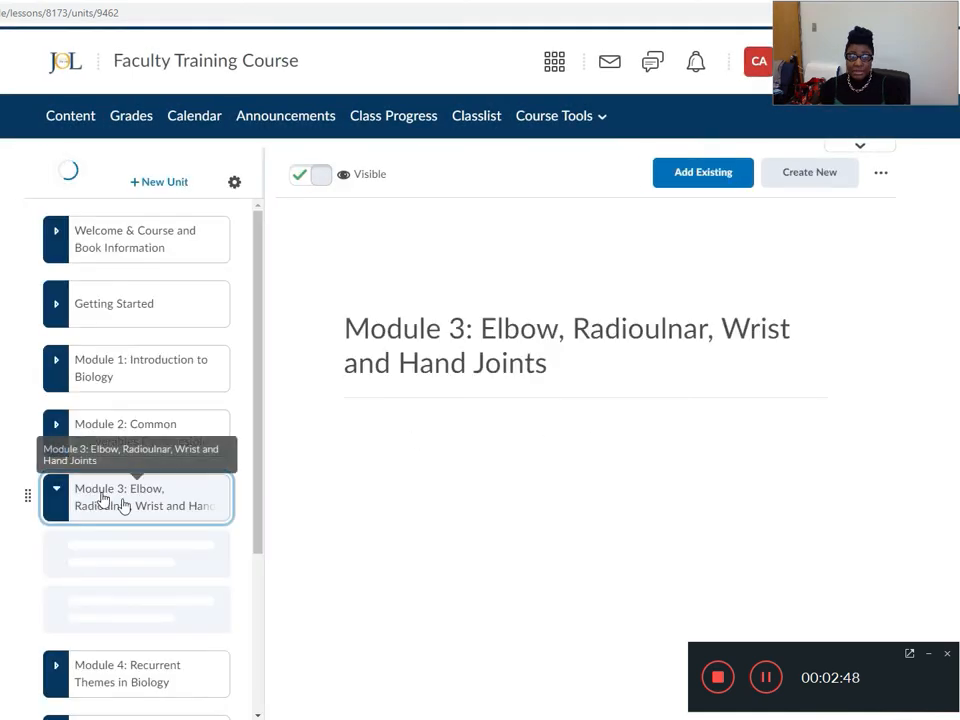
View the Elbow and Radioulnar joint mapping item in Module 3, and open Sample Assignment below it.
scroll(128, 598, down, 3)
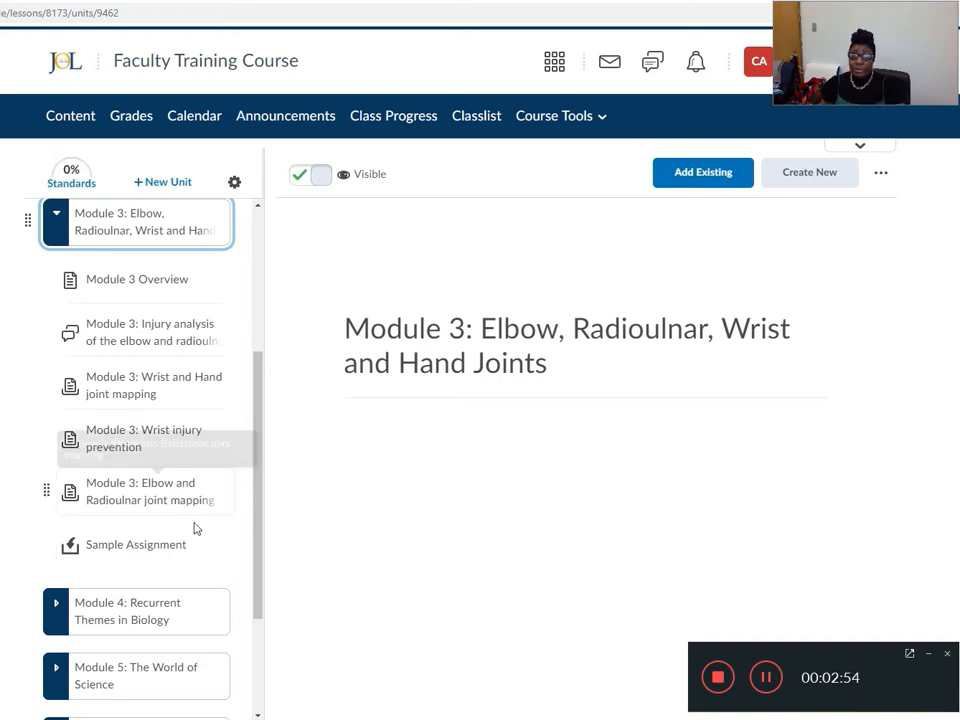
click(100, 497)
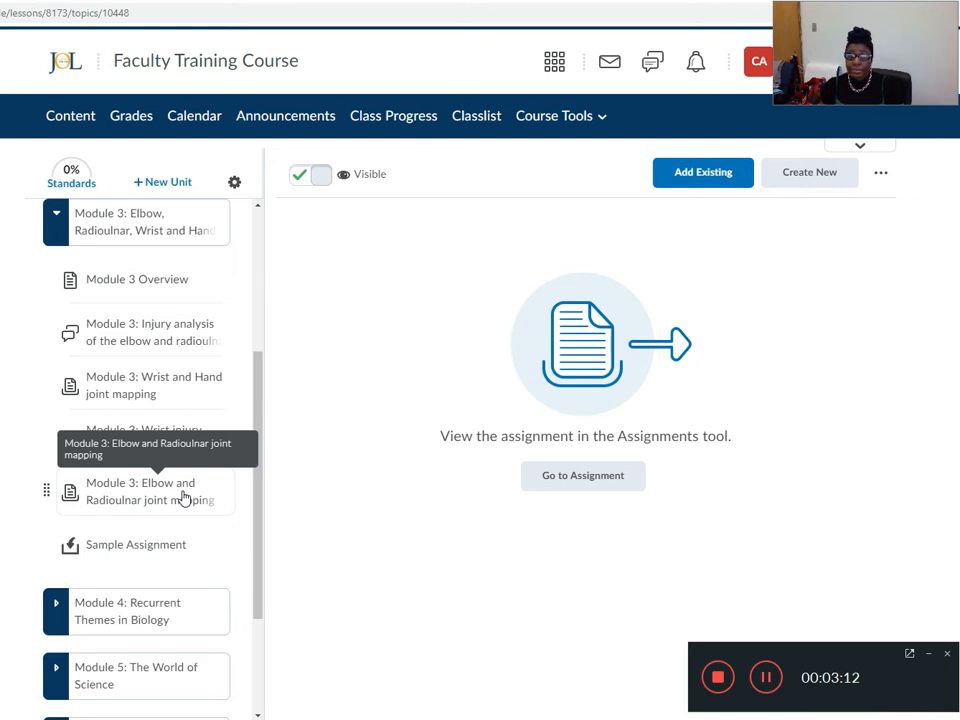
click(120, 550)
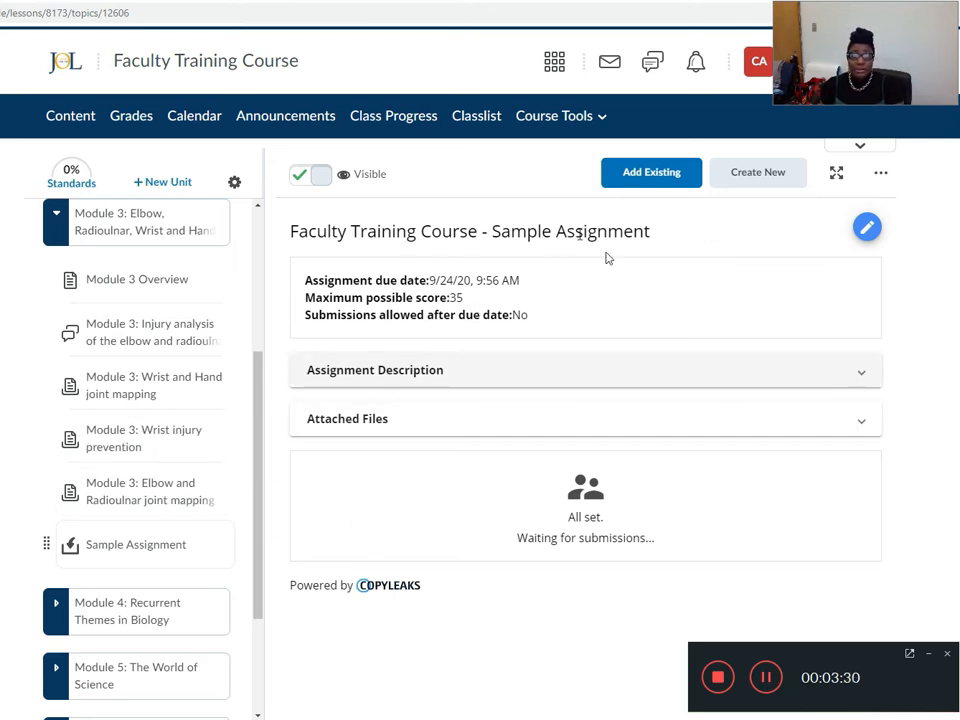
Check the attached files and the description of Sample Assignment, and collapse both sections.
click(864, 421)
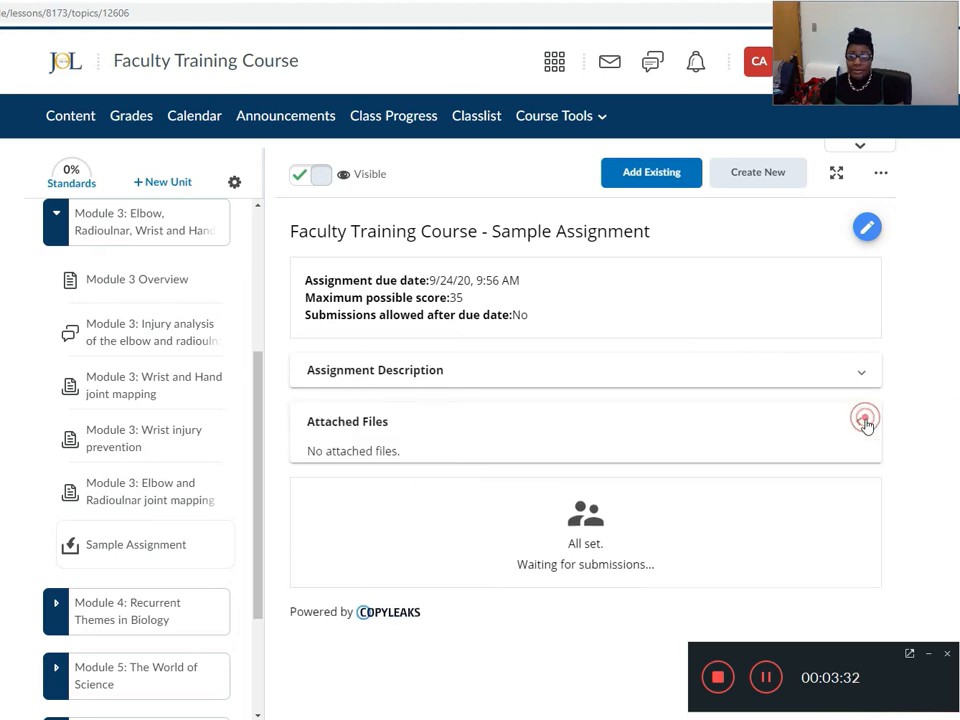
click(579, 372)
click(849, 373)
click(859, 420)
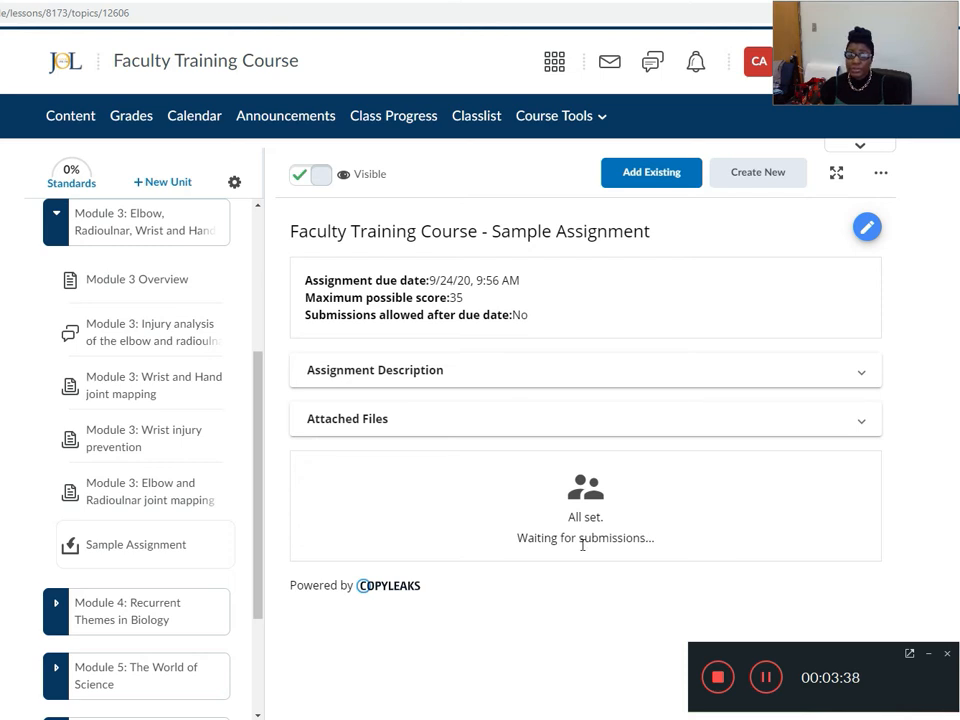
Review the editable settings of Sample Assignment and return to its read-only view.
click(867, 229)
scroll(500, 452, down, 5)
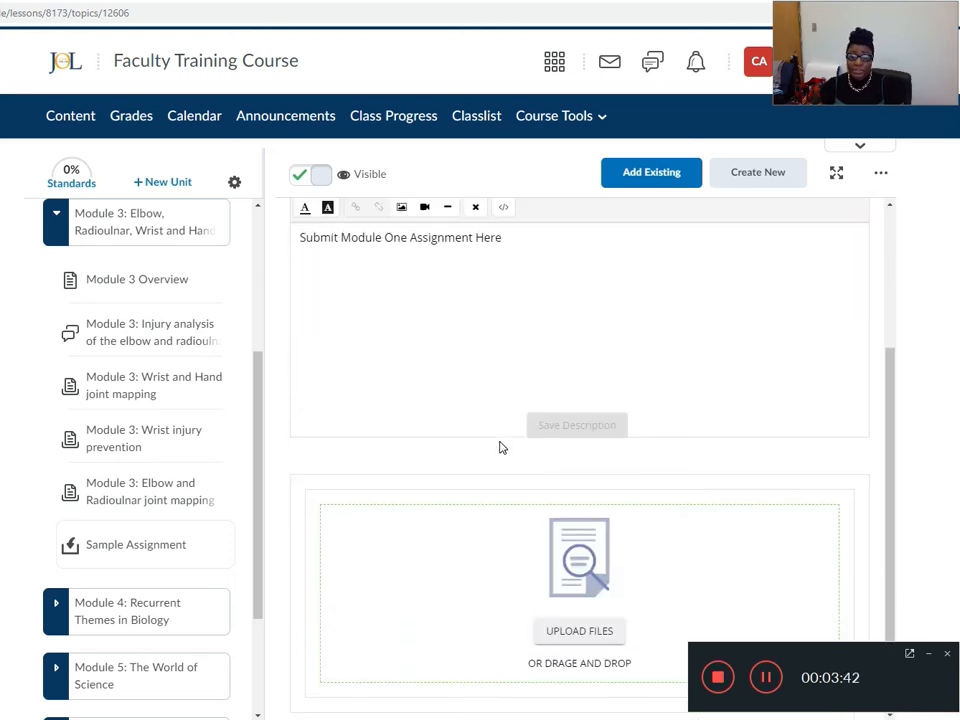
scroll(500, 448, up, 2)
scroll(673, 326, up, 3)
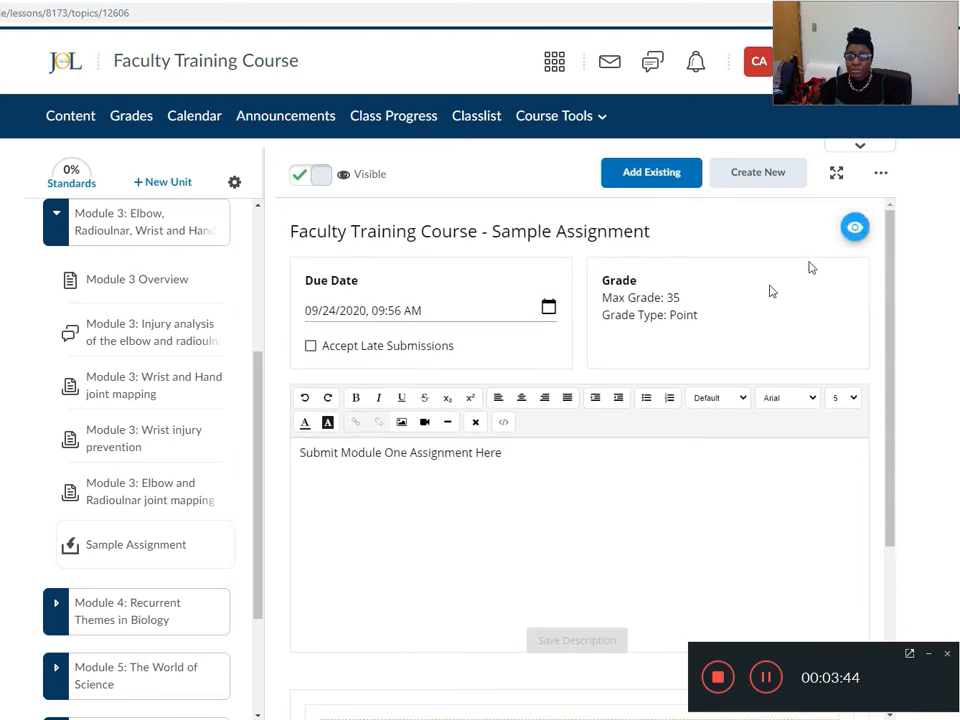
click(863, 231)
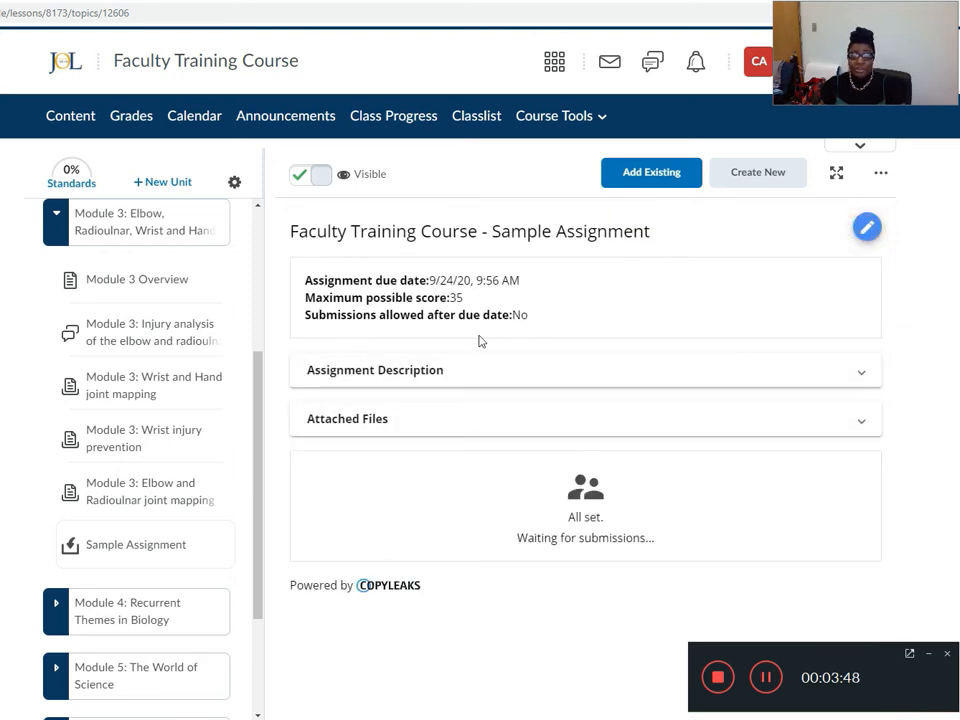
Hide Sample Assignment from students and make it visible again.
click(330, 174)
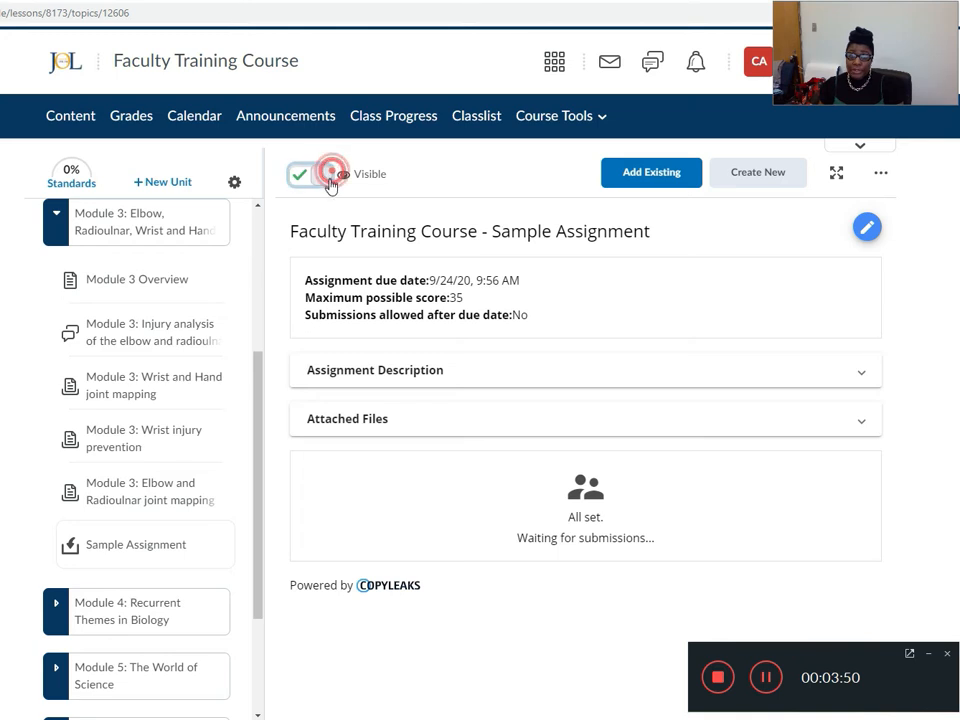
click(300, 176)
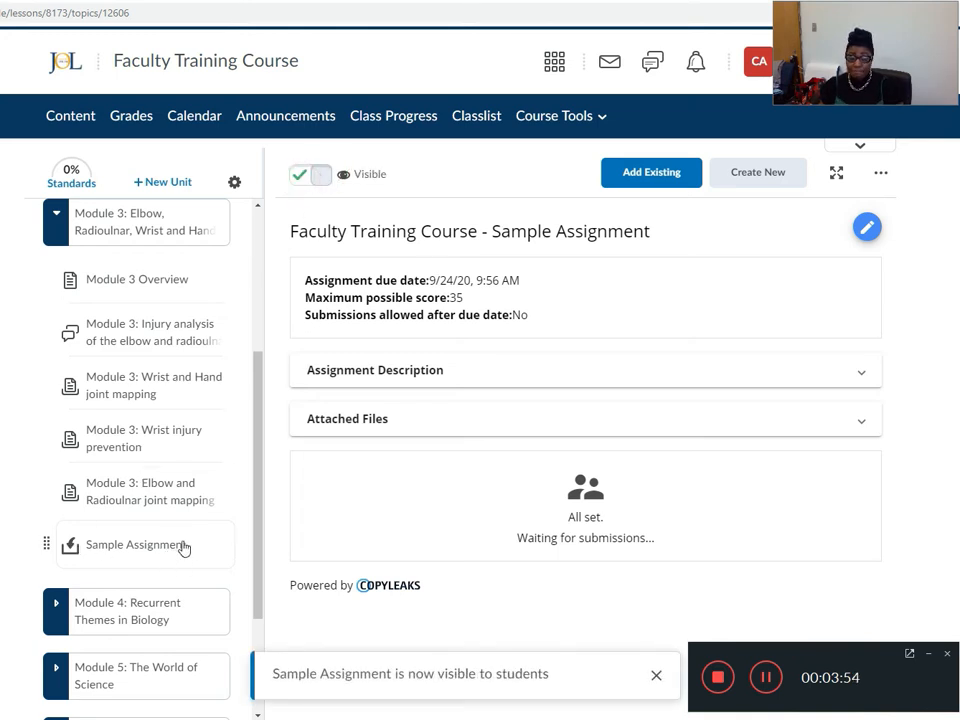
Impersonate the test learner from the course Classlist and confirm the session switch.
scroll(172, 536, up, 3)
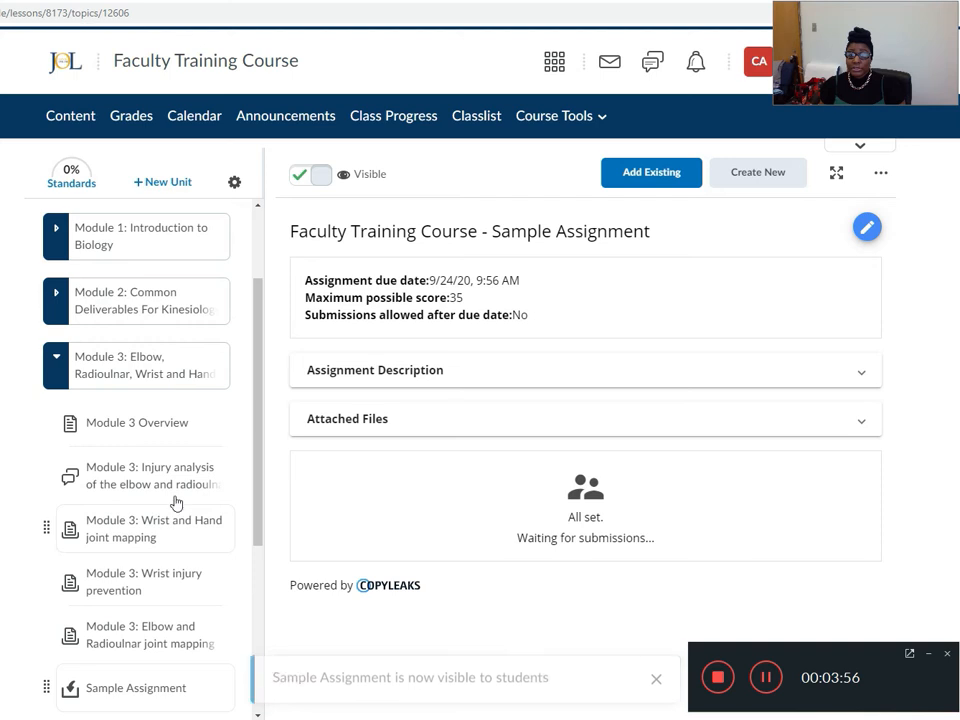
scroll(178, 491, up, 3)
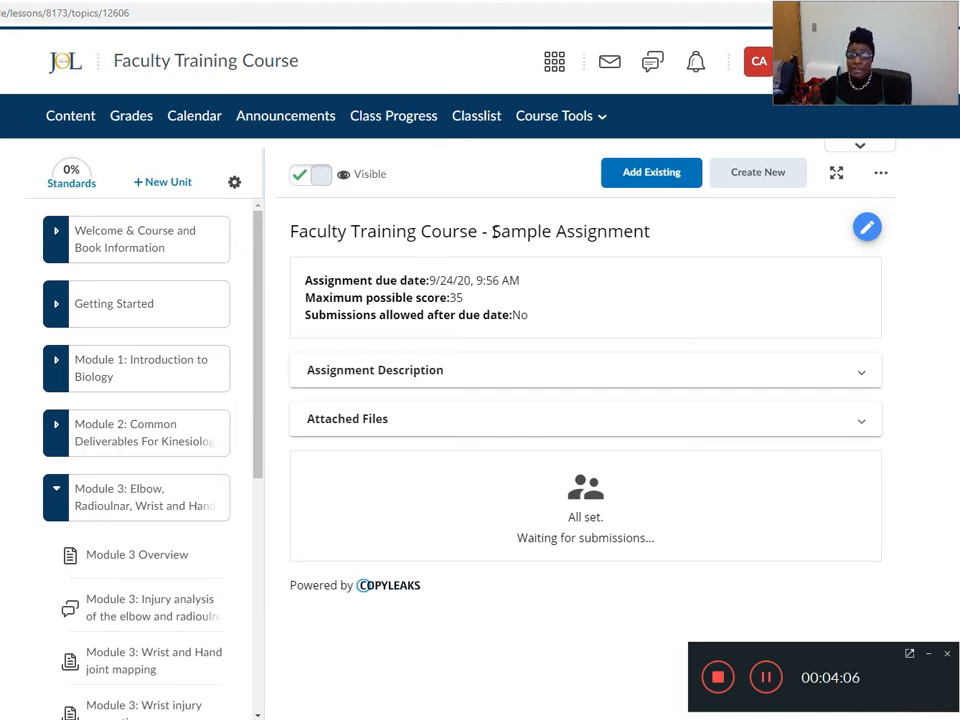
click(481, 121)
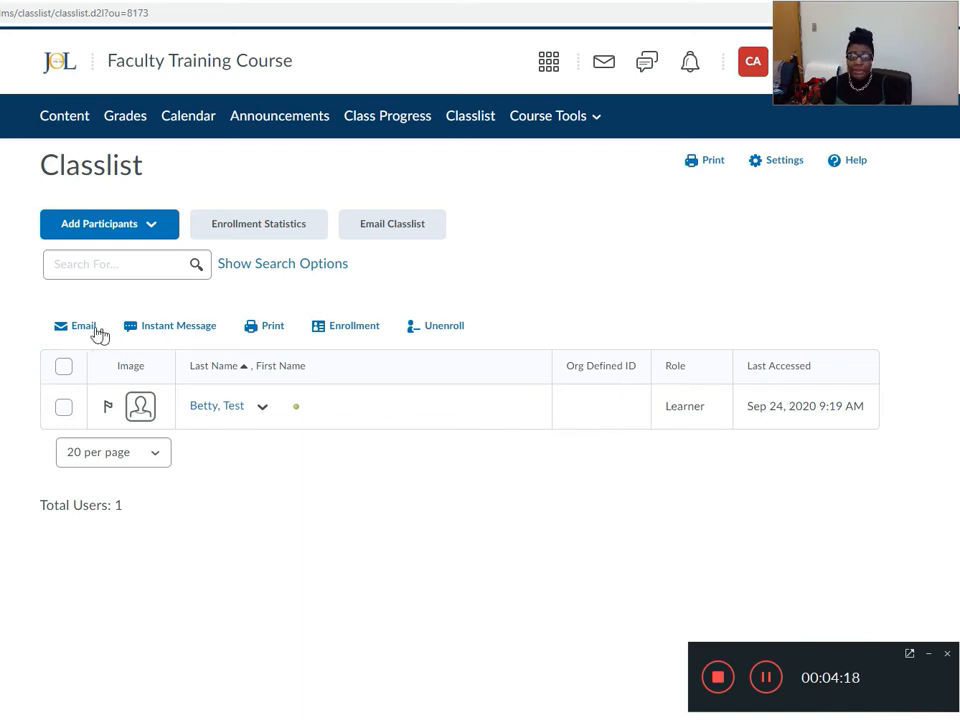
click(63, 406)
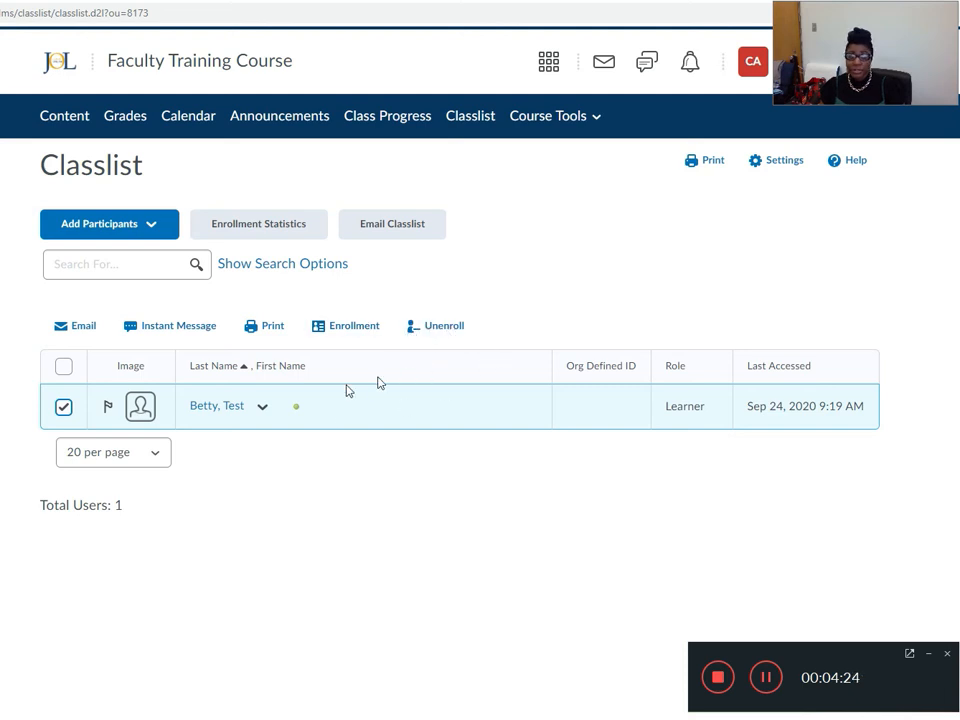
click(261, 408)
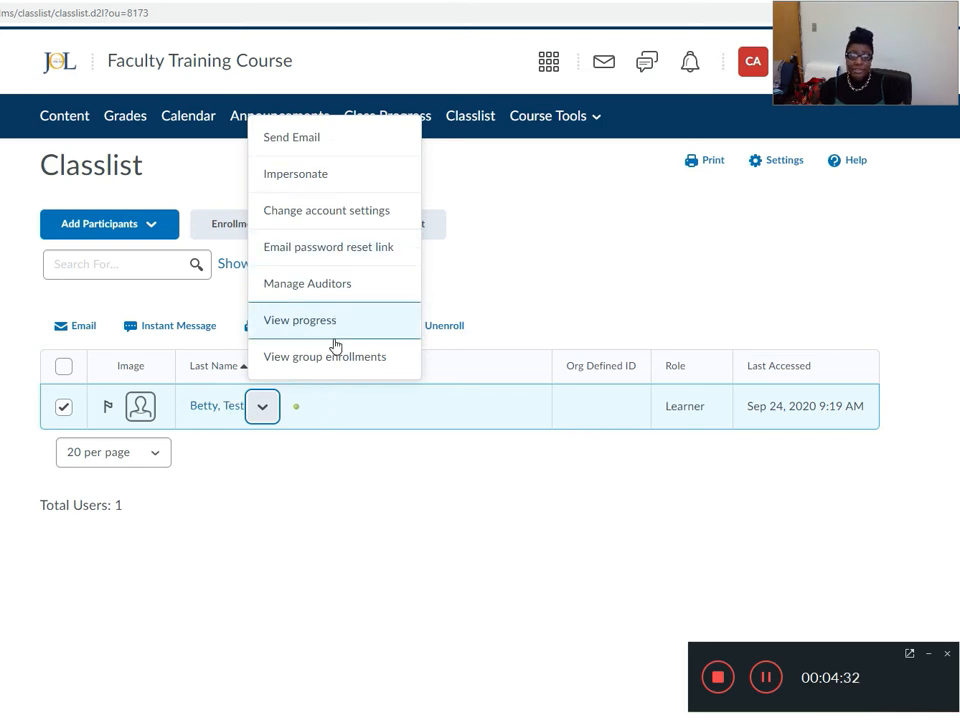
click(306, 176)
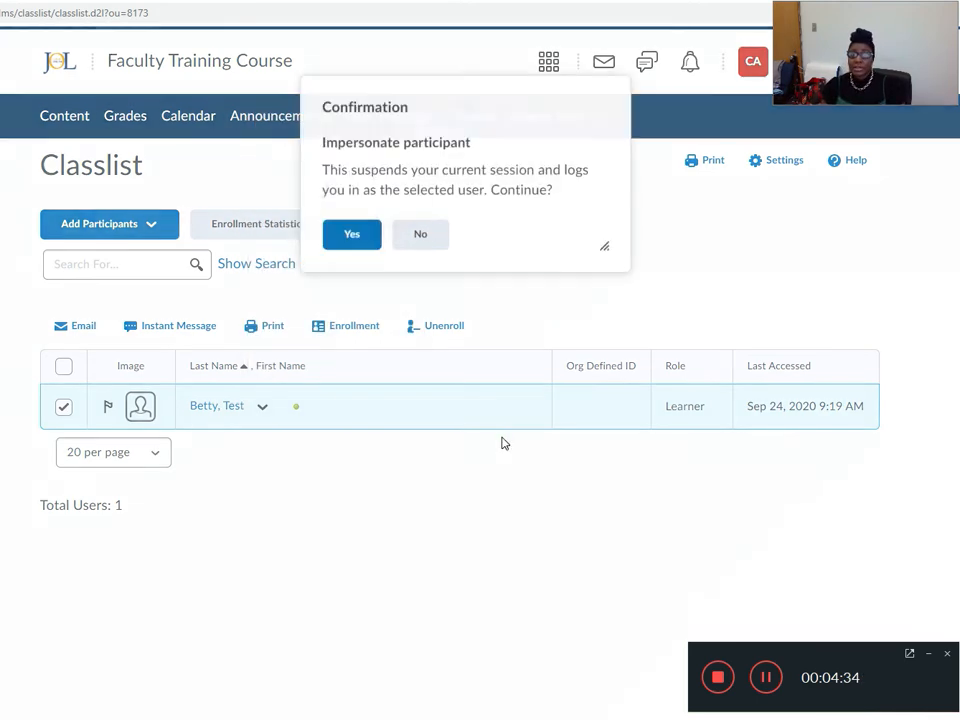
click(350, 243)
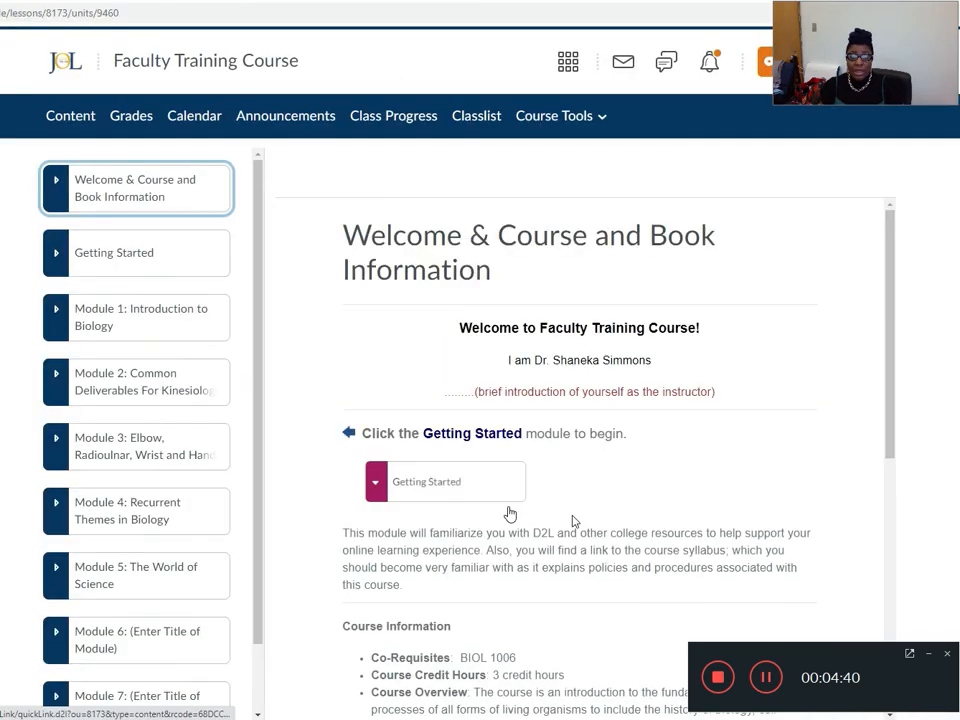
Open Sample Assignment in Module 3 as the learner and check its details, attached files and submission area.
click(144, 454)
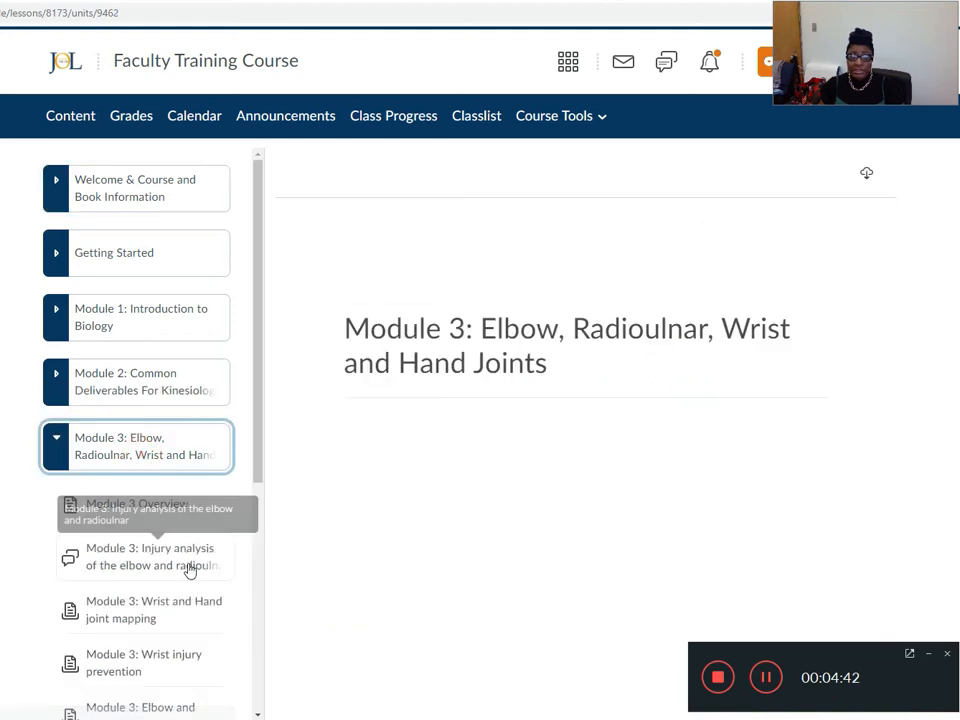
scroll(200, 548, down, 2)
click(139, 627)
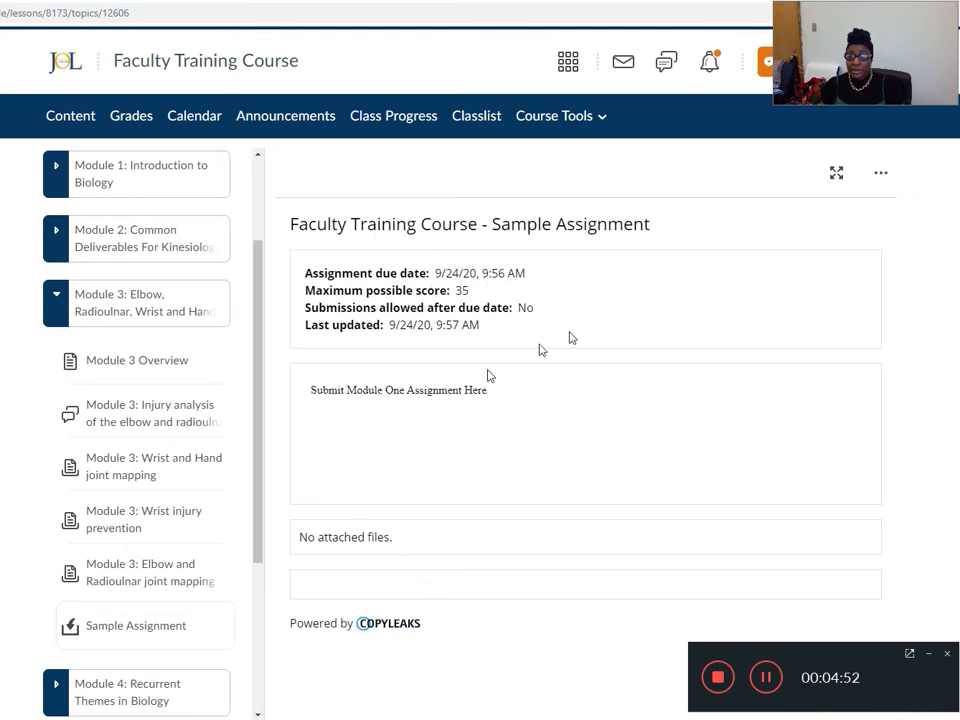
click(385, 531)
click(386, 542)
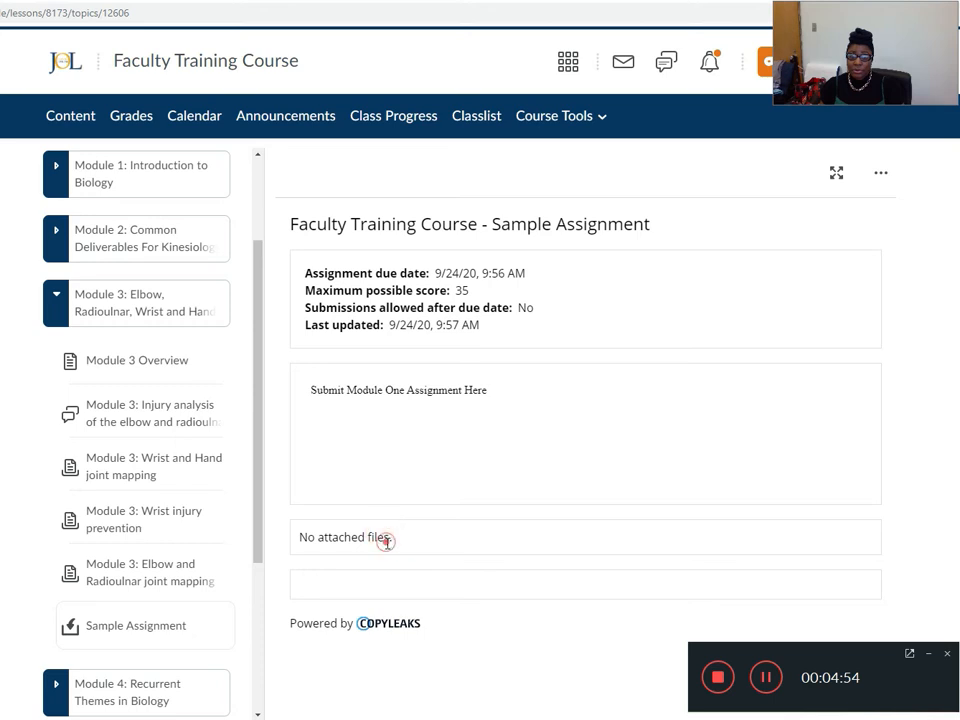
click(395, 589)
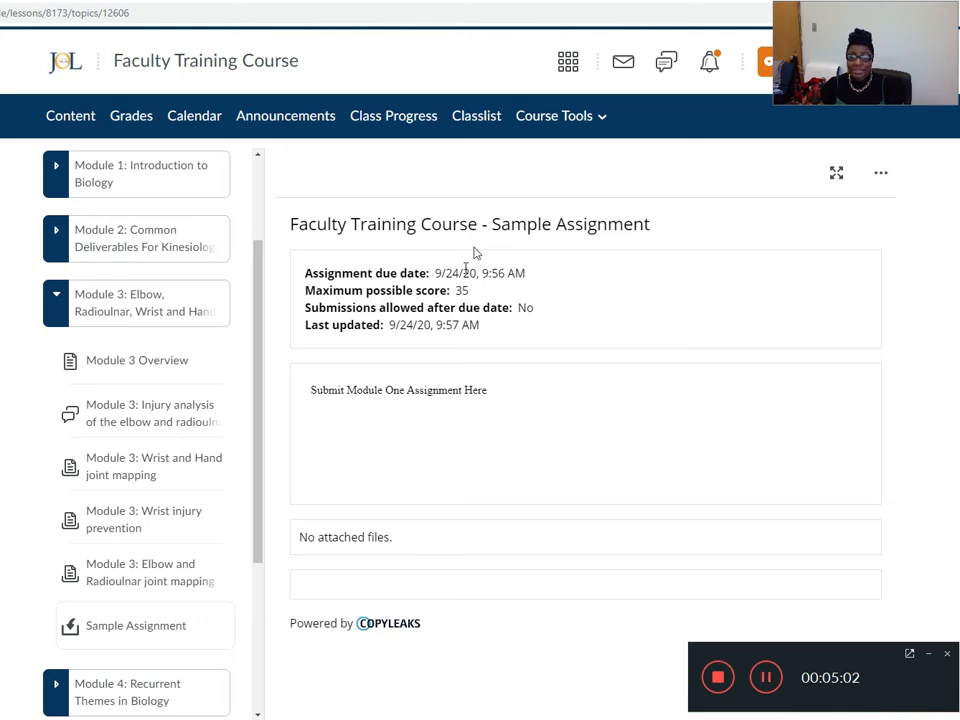
End the learner impersonation and open Sample Assignment in Module 3 in its editable view.
click(766, 62)
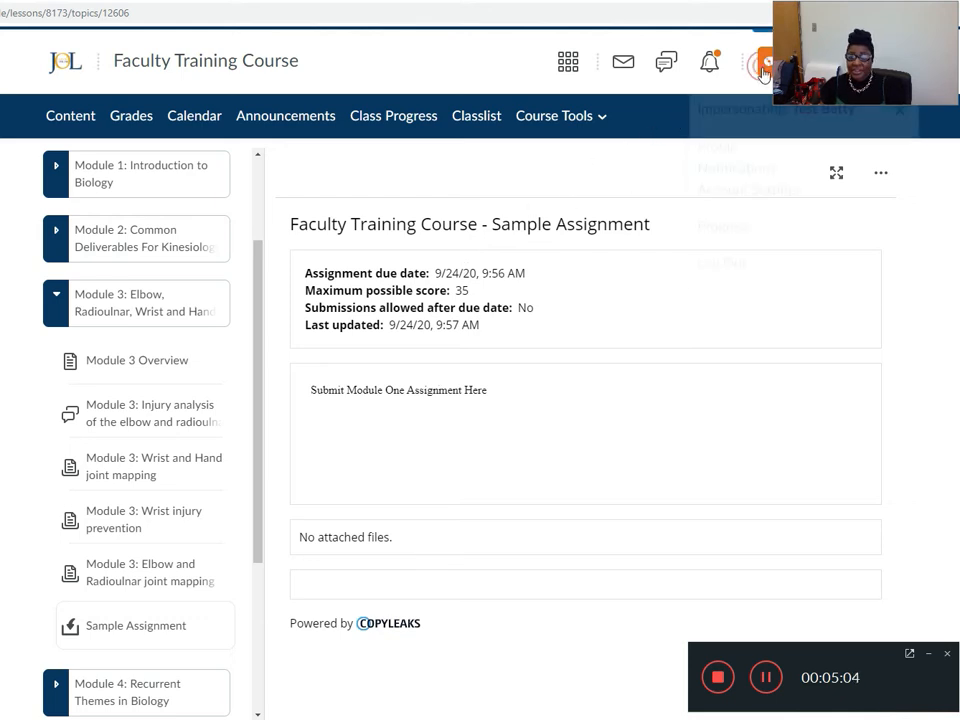
click(899, 120)
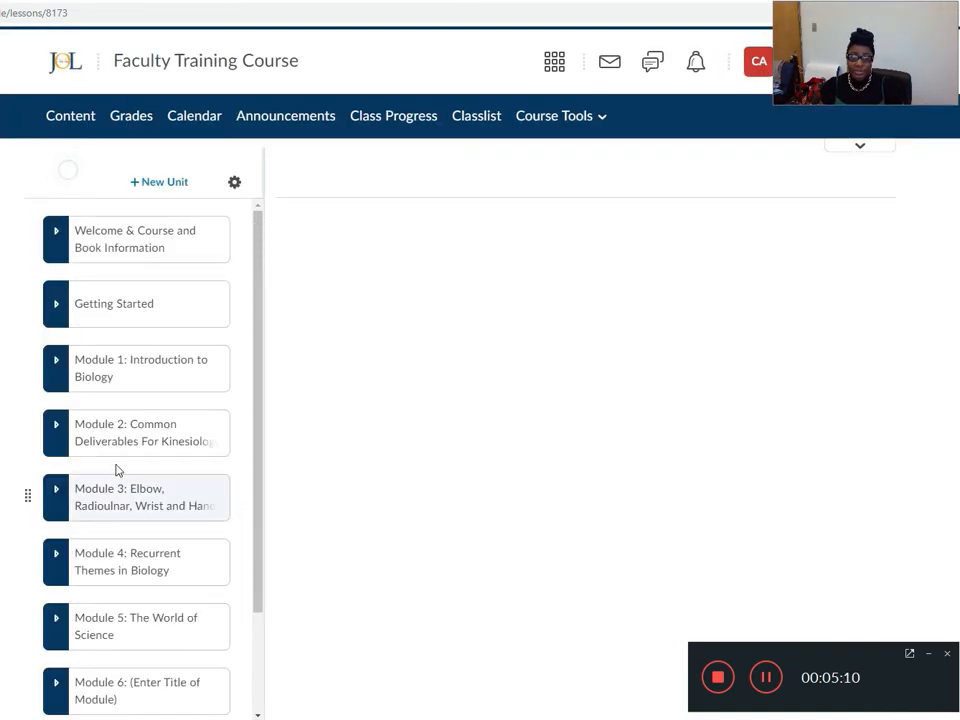
click(112, 499)
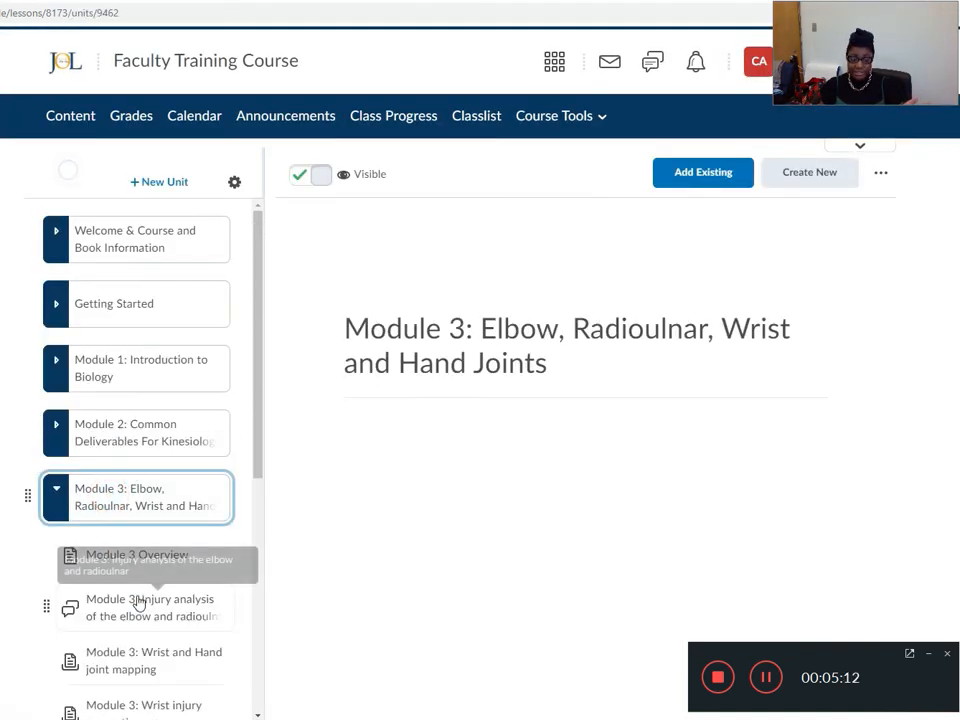
scroll(137, 602, down, 3)
click(137, 603)
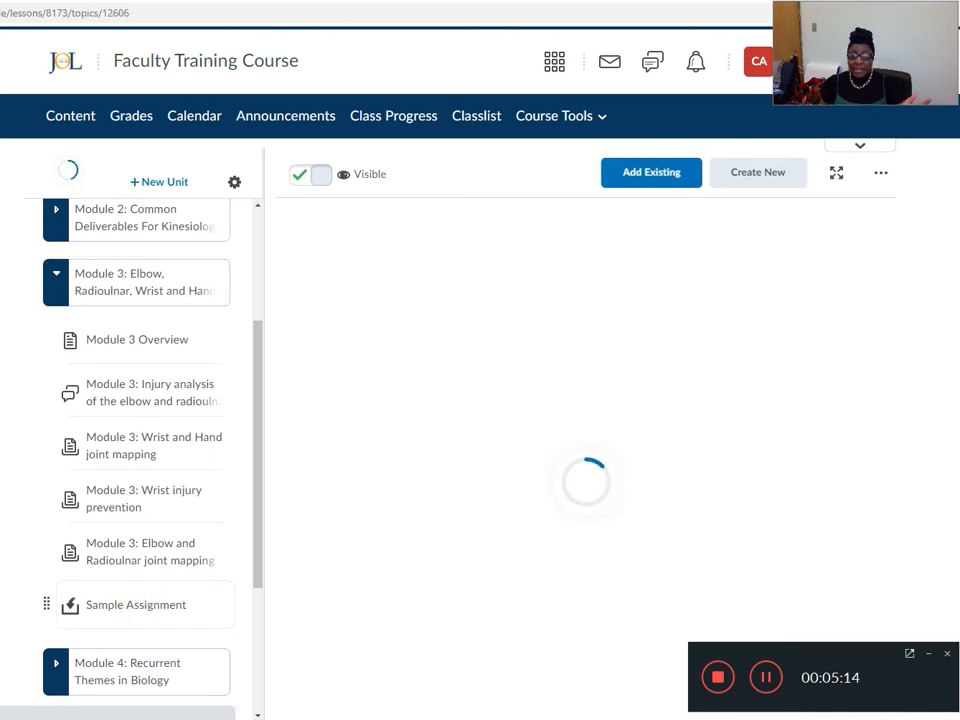
click(866, 229)
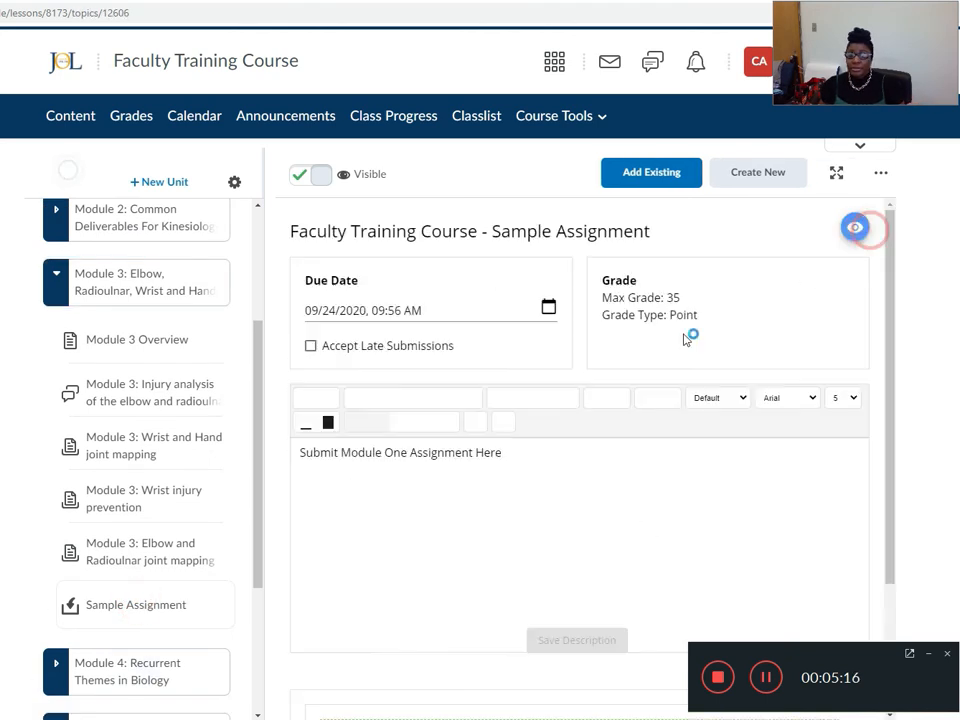
click(393, 310)
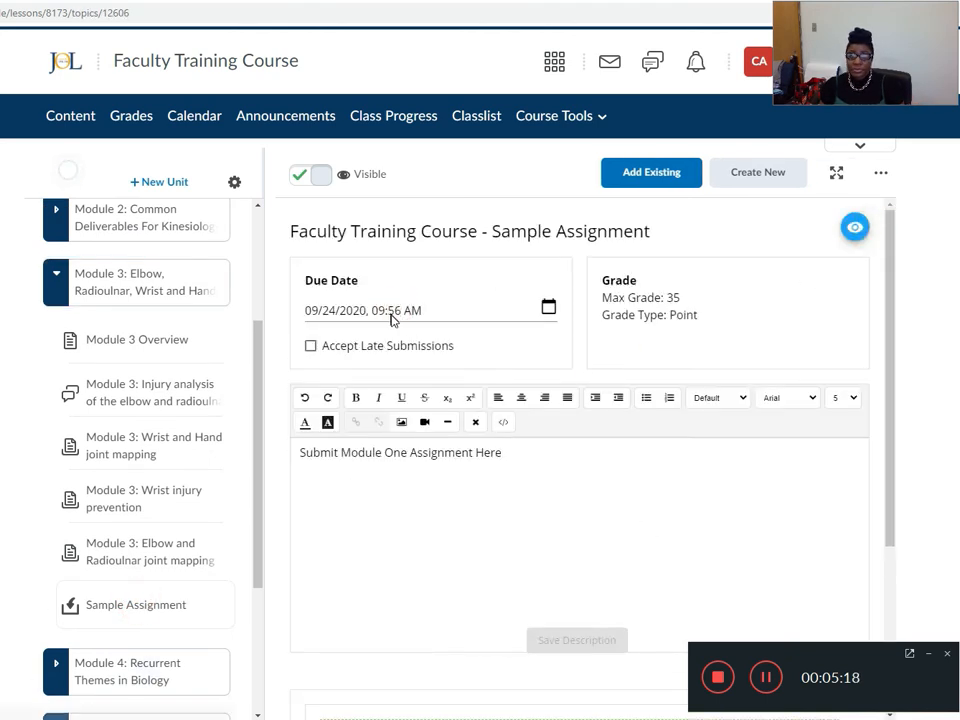
Reopen Sample Assignment from the Module 3 contents and switch it to editing.
scroll(160, 686, down, 5)
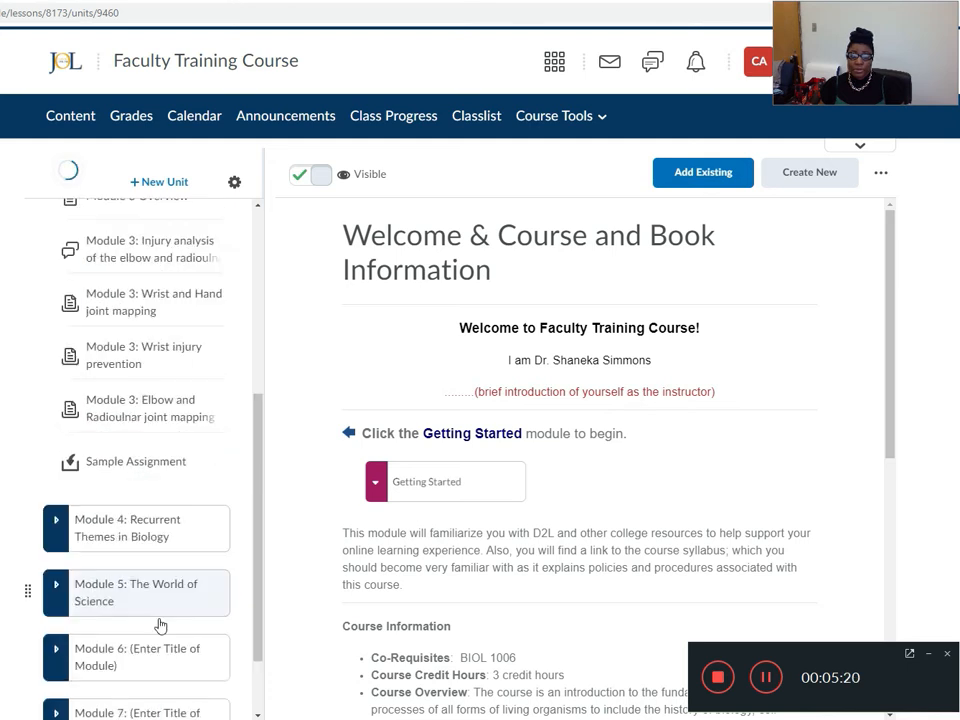
scroll(140, 437, up, 5)
scroll(156, 664, down, 1)
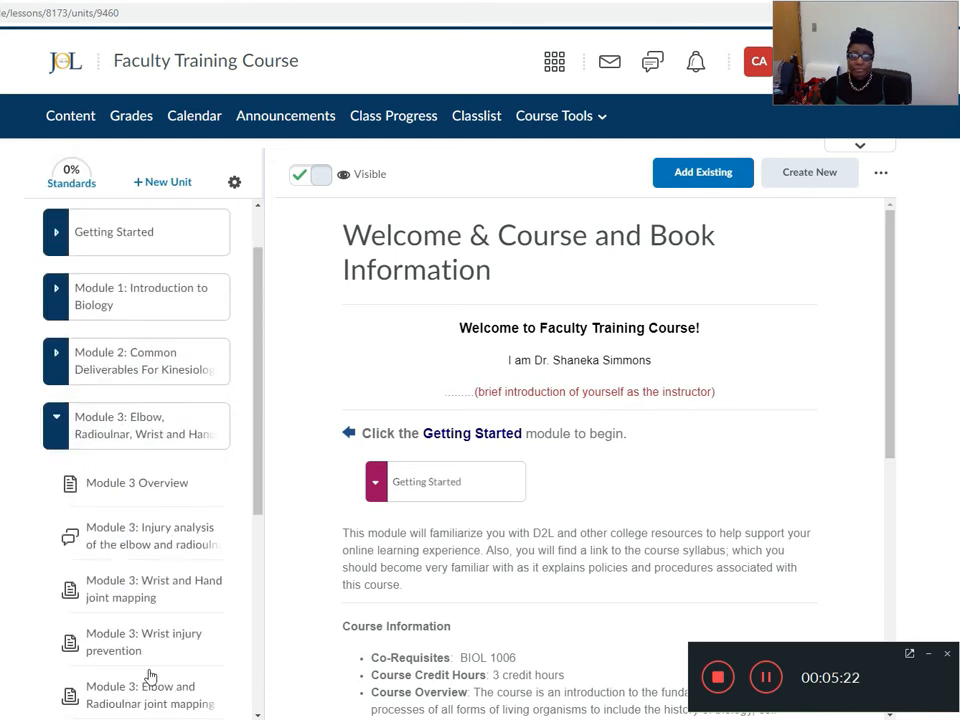
scroll(150, 664, down, 2)
click(155, 620)
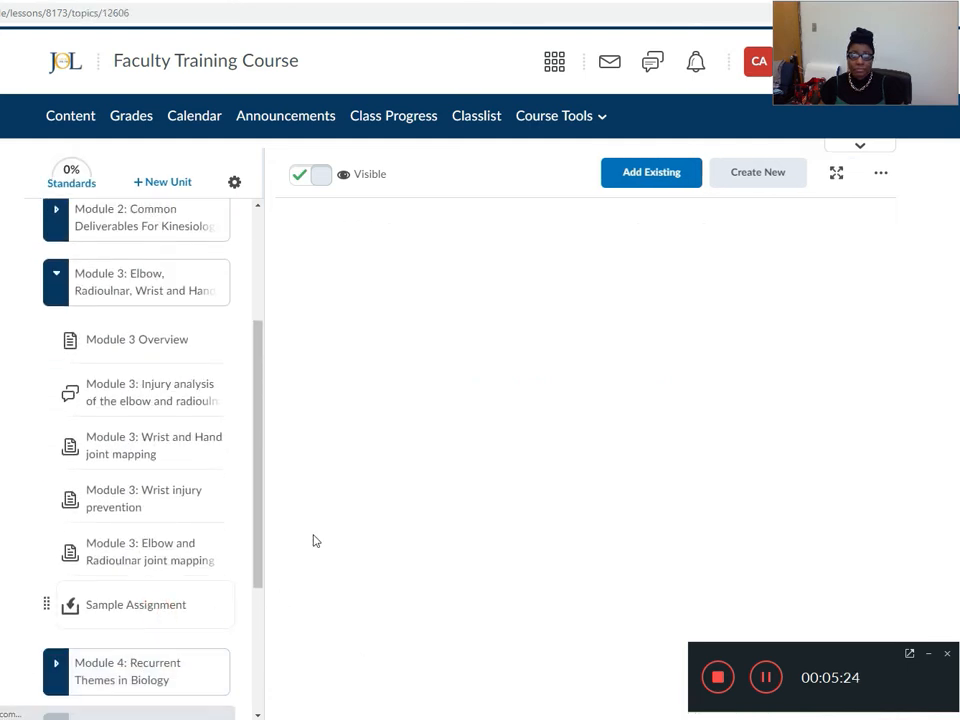
click(866, 228)
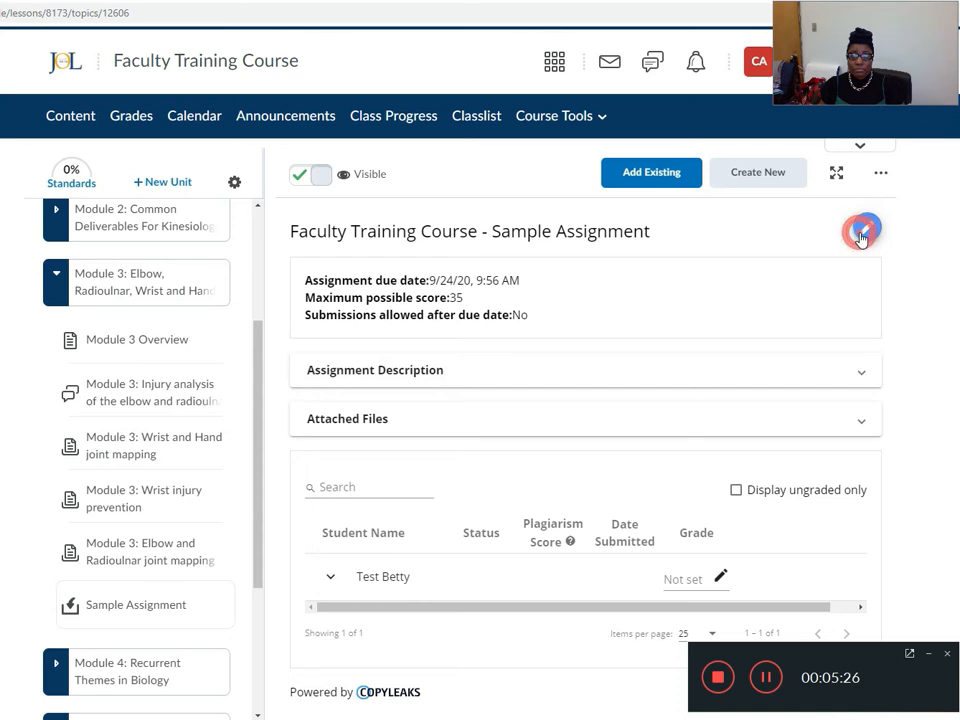
Set Sample Assignment's due date to 09/25/2020, 09:56 AM and accept late submissions, ending in the read-only view.
click(393, 308)
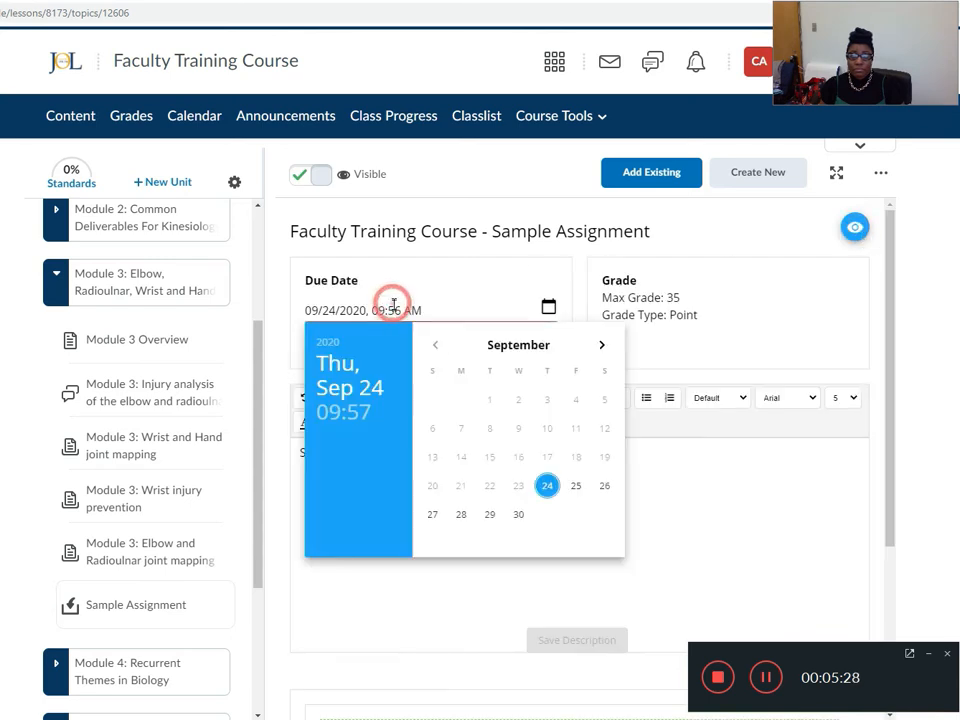
click(389, 311)
click(389, 311)
click(390, 311)
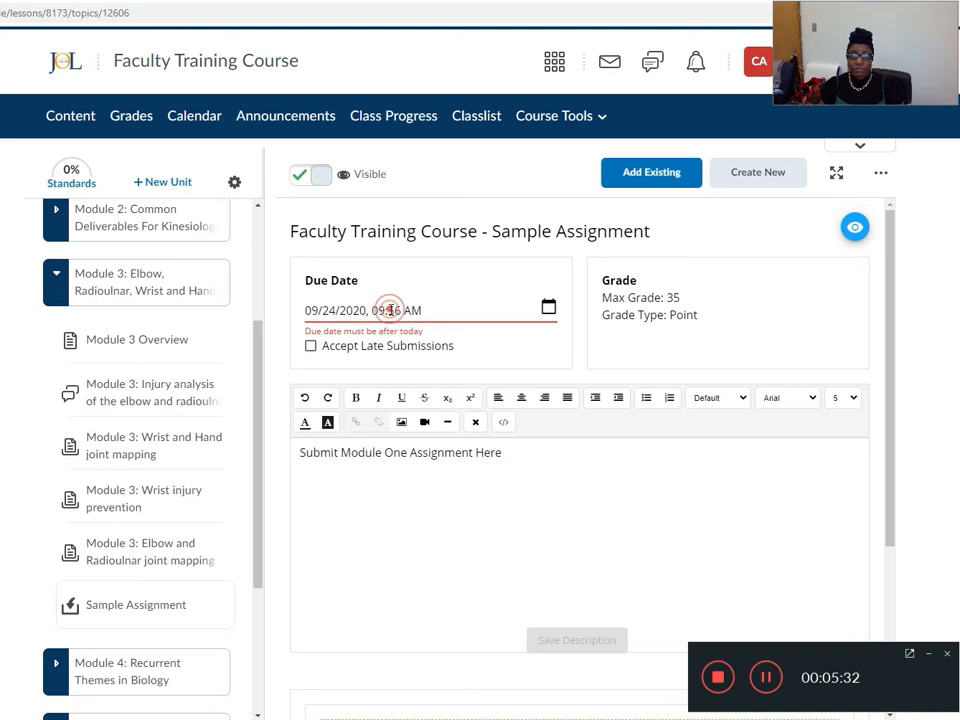
click(340, 310)
key(BackSpace)
text(5)
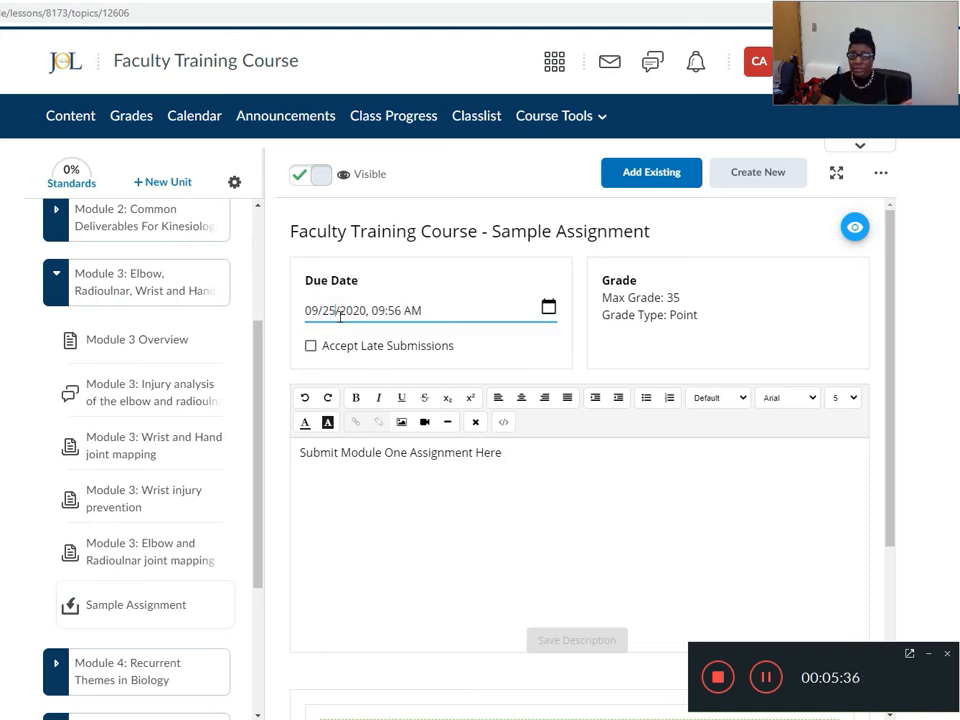
click(309, 346)
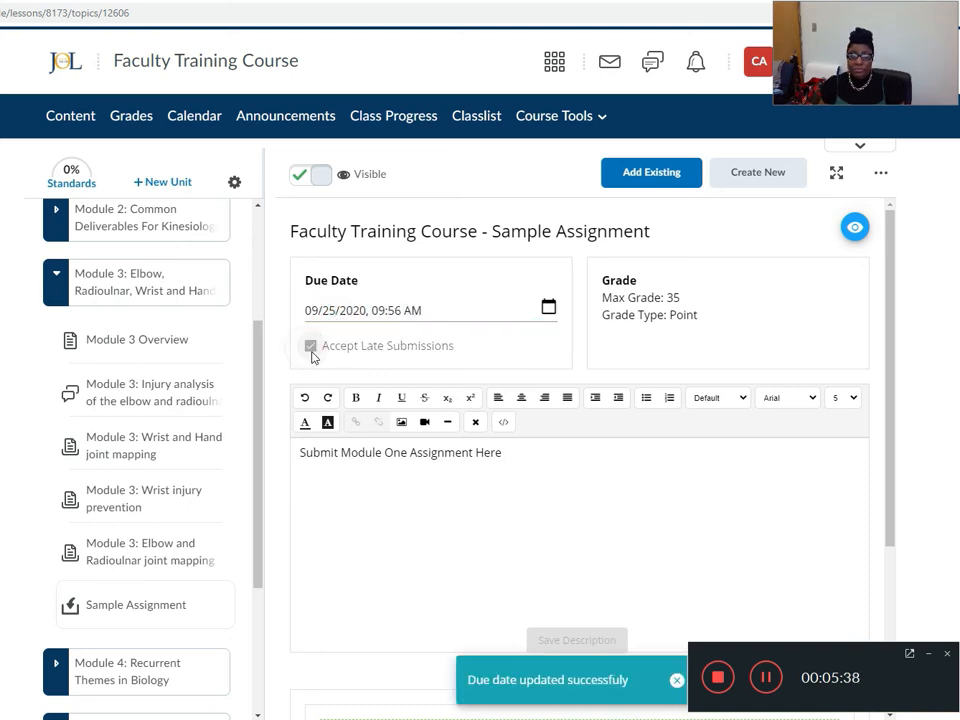
click(855, 228)
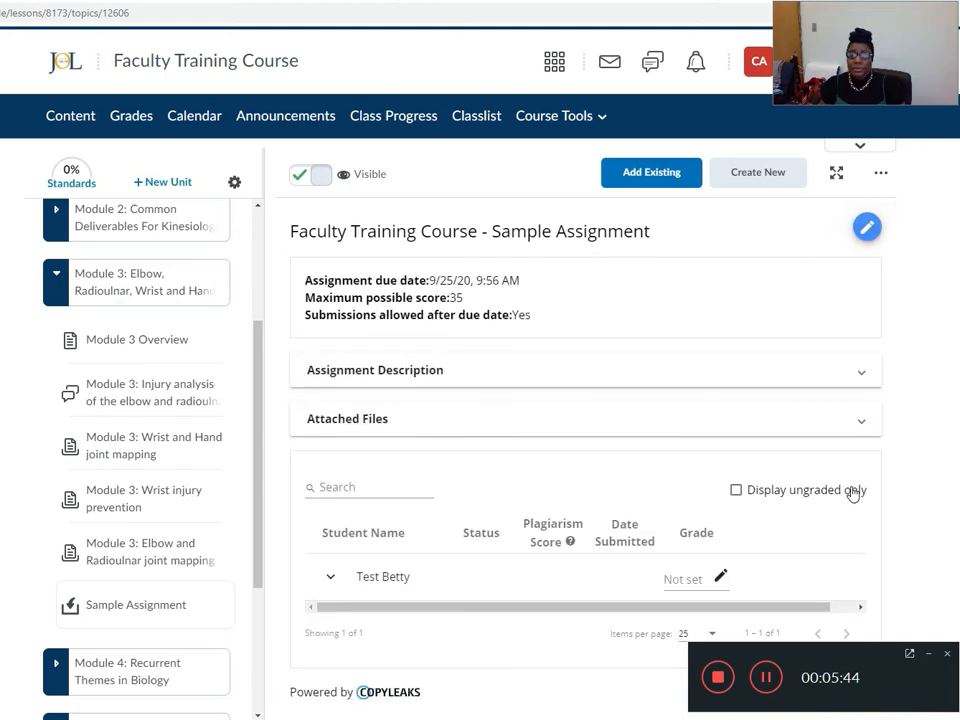
Impersonate the test learner again from the course Classlist and confirm the switch.
click(478, 116)
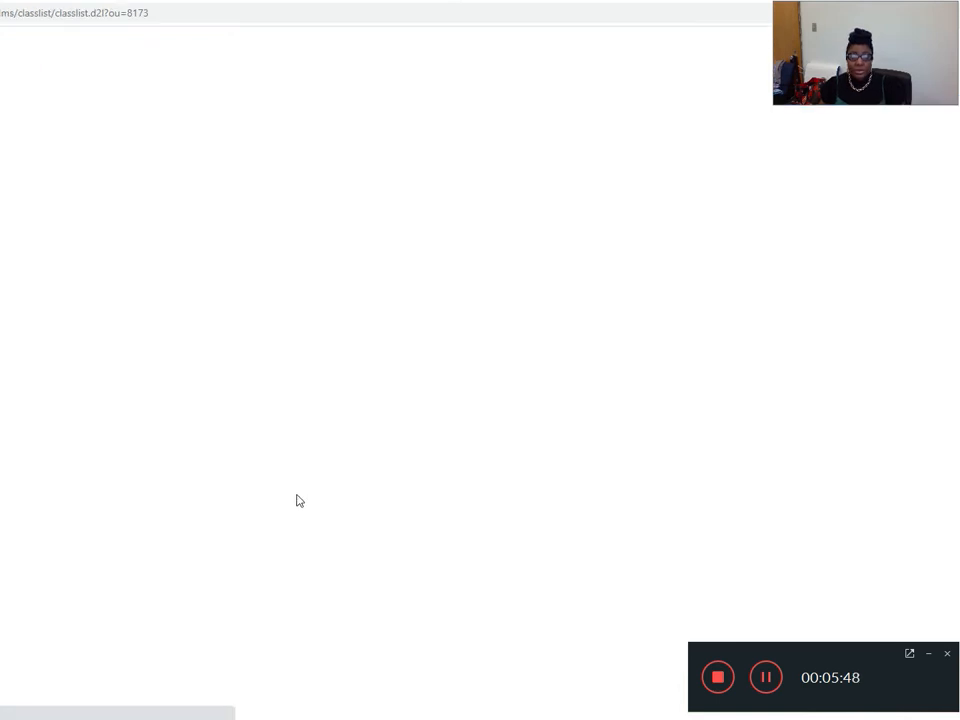
click(262, 405)
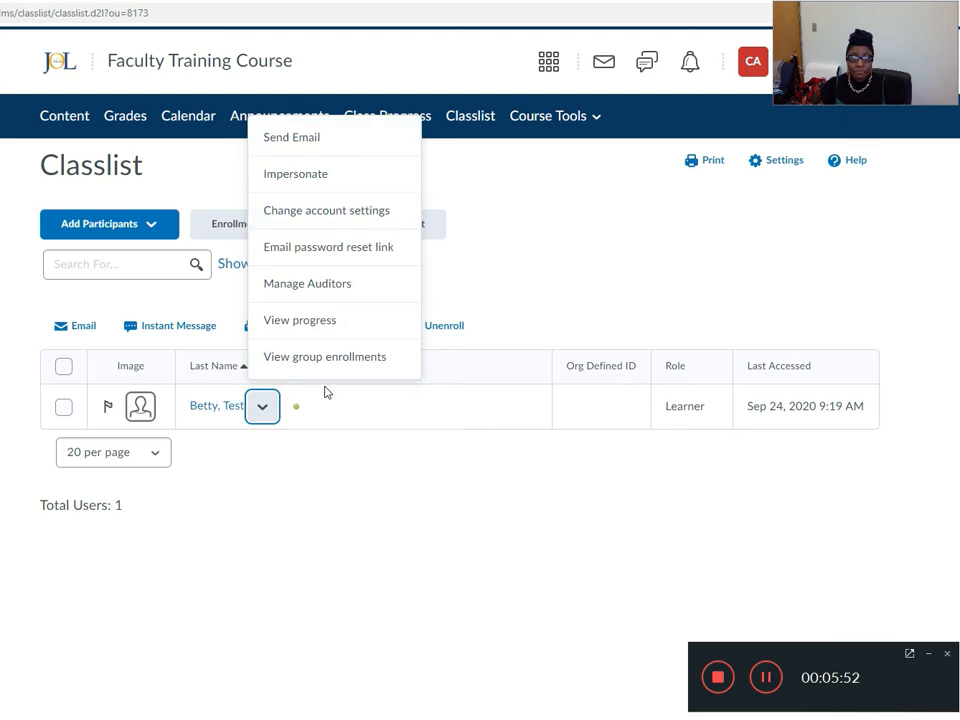
click(302, 174)
click(352, 238)
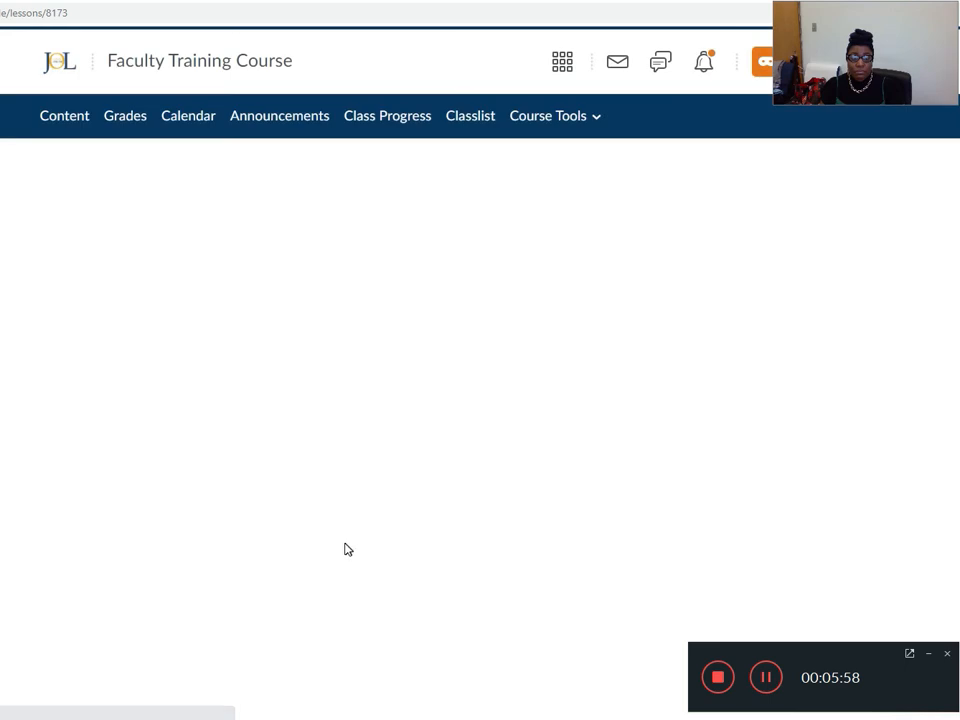
Open Sample Assignment in Module 3 as the learner and check the Curriculum Proposals folder for a file to upload.
click(136, 432)
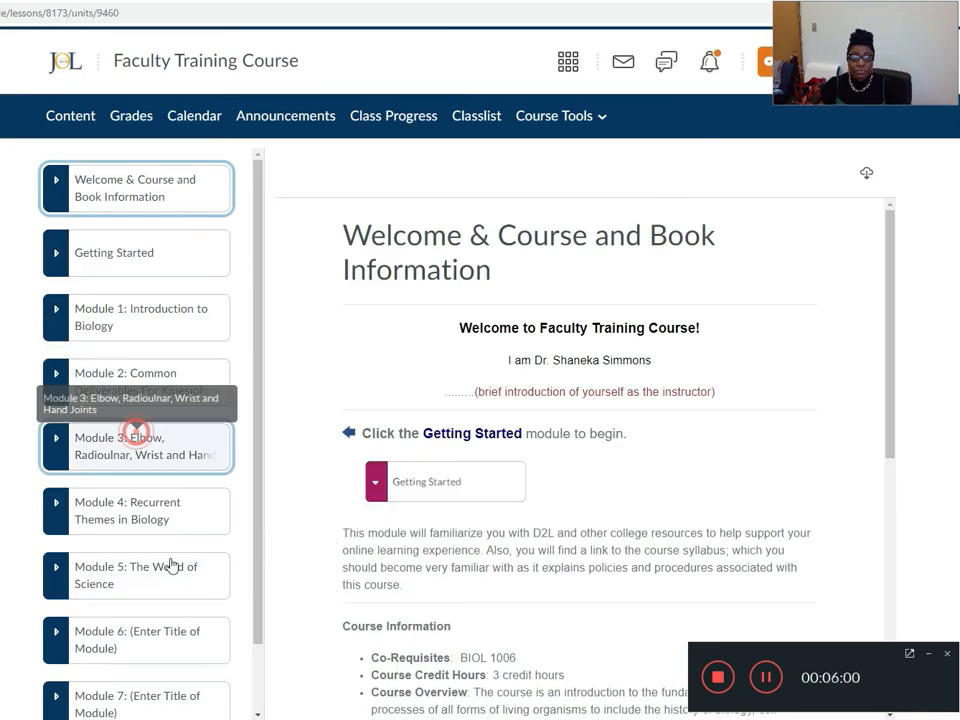
scroll(171, 580, down, 3)
click(159, 553)
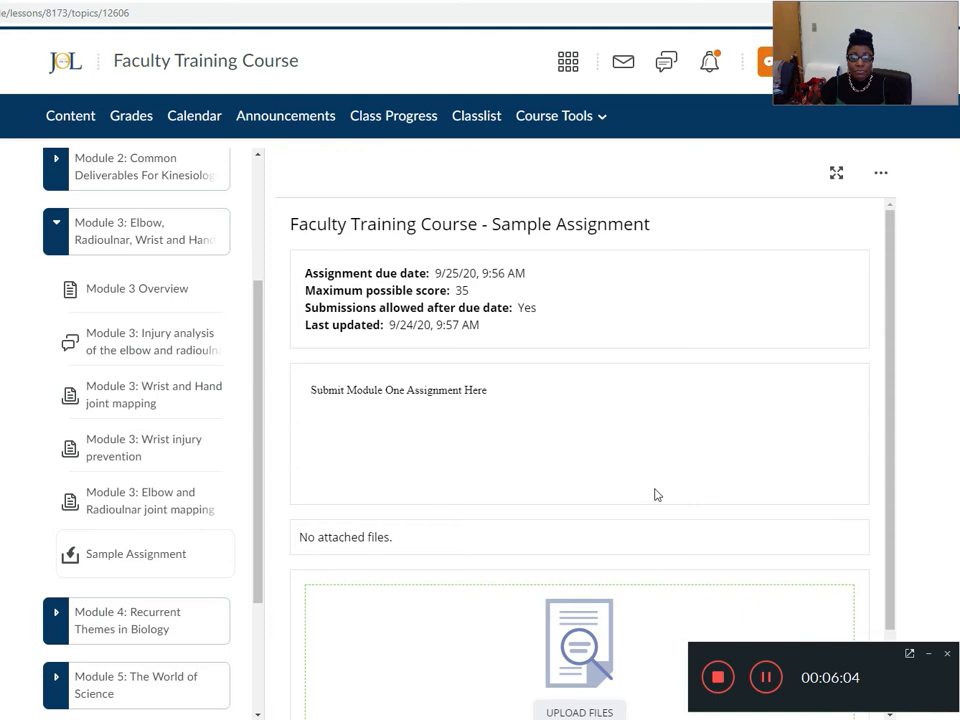
scroll(657, 494, down, 1)
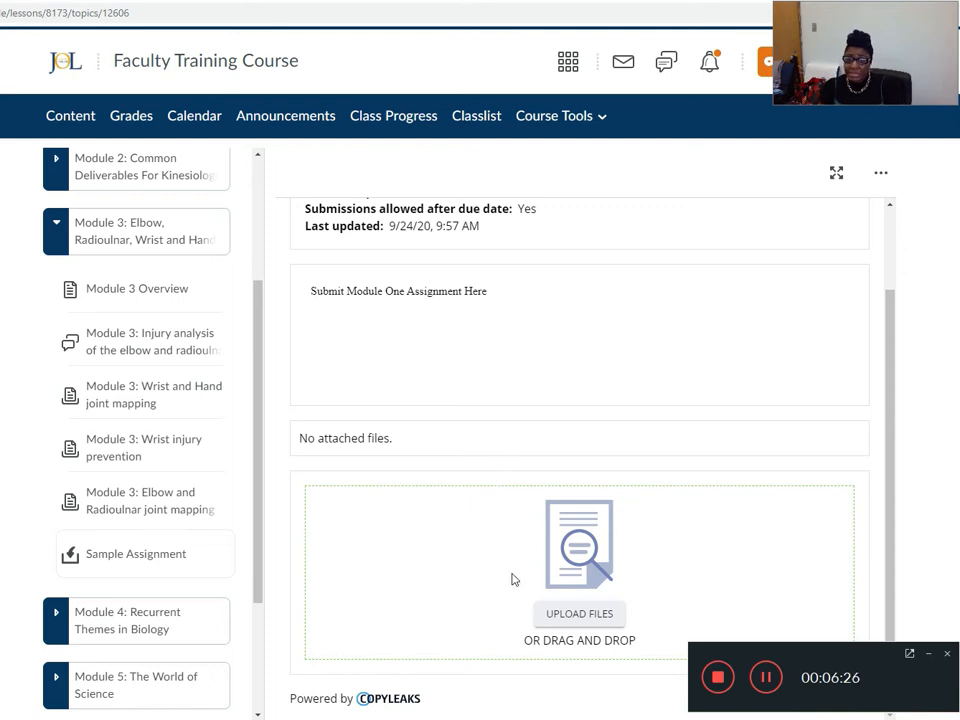
click(565, 620)
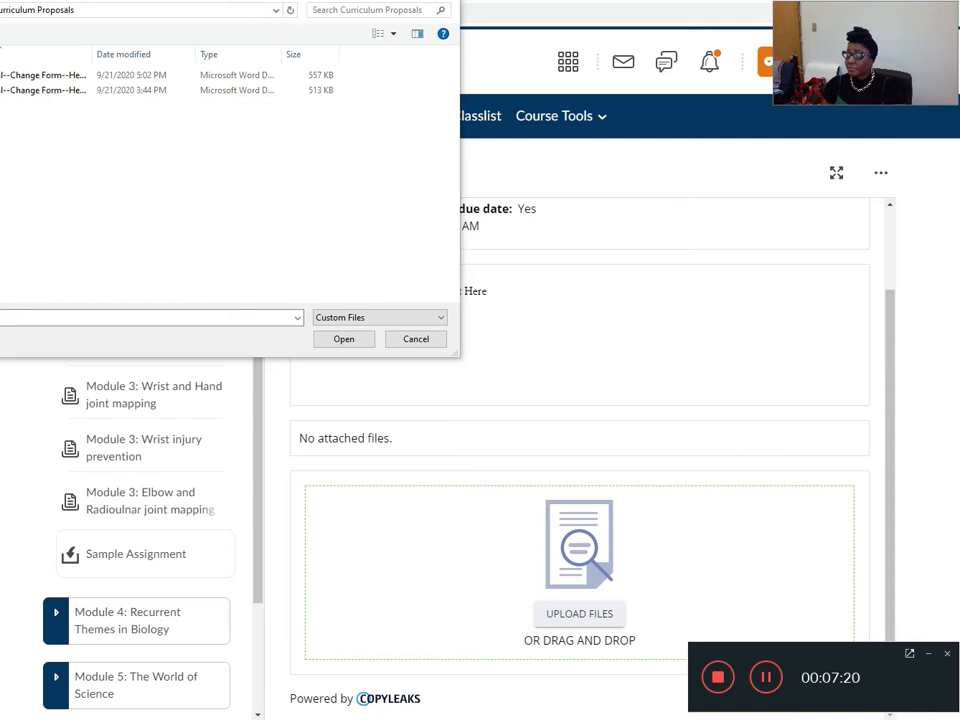
click(440, 1)
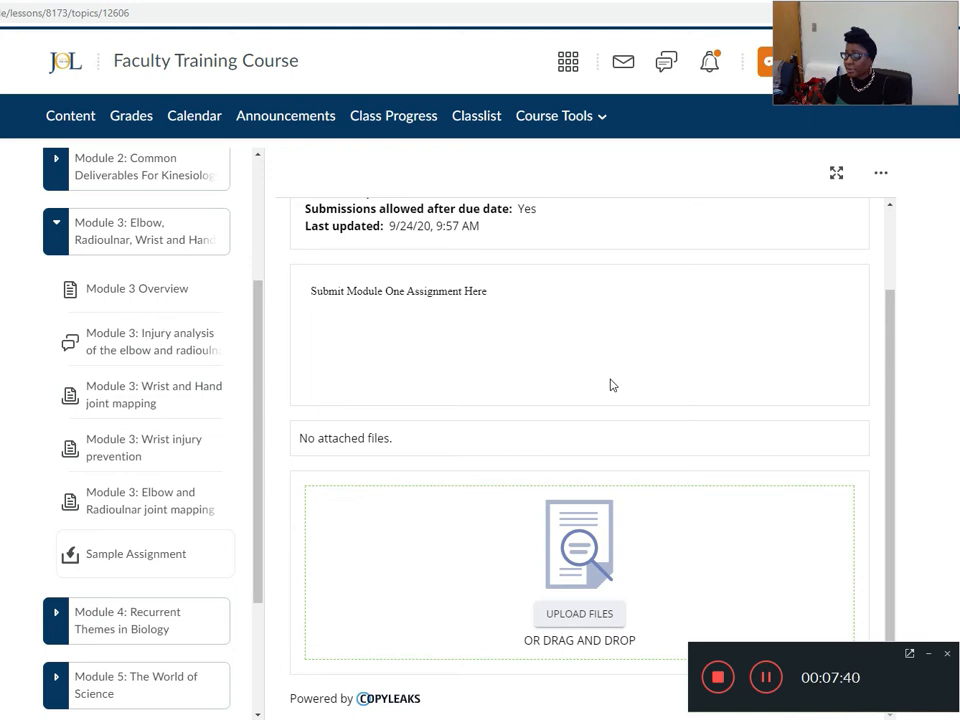
Switch to Word, paste the copied article text about dogs into the blank document and save it to the Desktop as Sample Assignment.
key(alt+Tab)
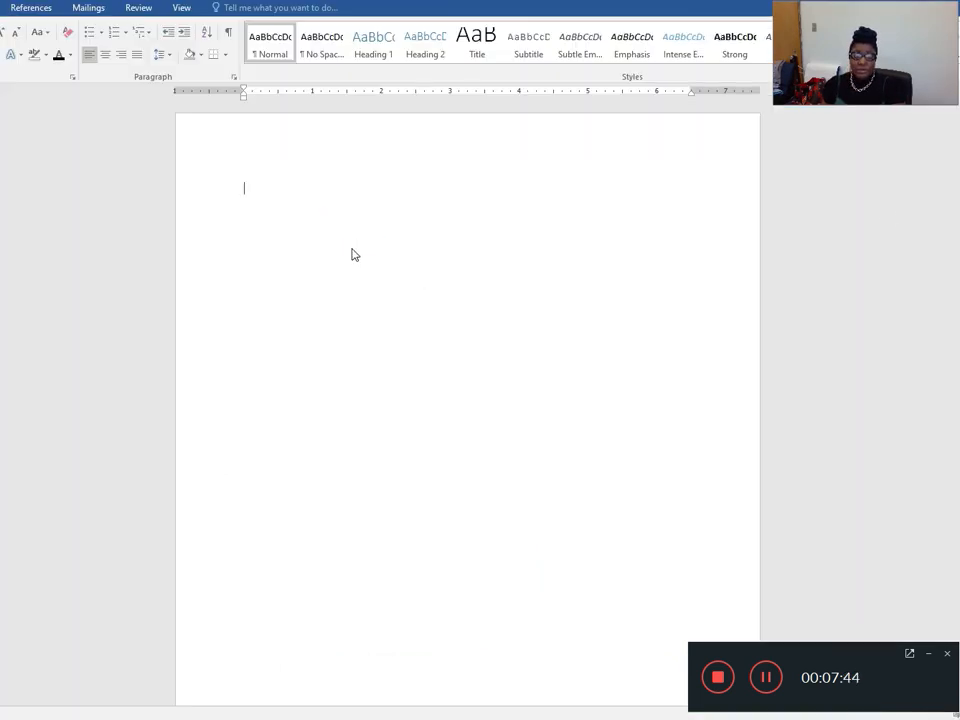
text(Long ago, before your four-legged best friend learned to fetch tennis balls or watch football from the couch, his ancestors were purely wild animals in competition—sometimes violent—with our own. So how did this relationship change? How did dogs go from being our bitter rivals to our snuggly, fluffy pooch pals? RELATED CONTENT This Rock Art May Be the Earliest Depiction of Dogs The new drama Alpha answers that question with a Hollywood "tail" of the very first human/dog partnership. Europe is a cold and dangerous place 20,000 years ago when the film's hero, a young hunter named Keda, is injured and left for dead. Fighting to survive, he forgoes killing an injured wolf and instead befriends the animal, forging an unlikely partnership that—according to the film—launches our long and intimate bond with dogs. Just how many nuggets of fact might be sprinkled throughout this prehistoric fiction? We'll never know the gritty details of how humans and dogs first began to come together. But beyond the theater the true story is slowly taking shape, as scientists explore the real origins of our oldest domestic relationship and learn how both species)
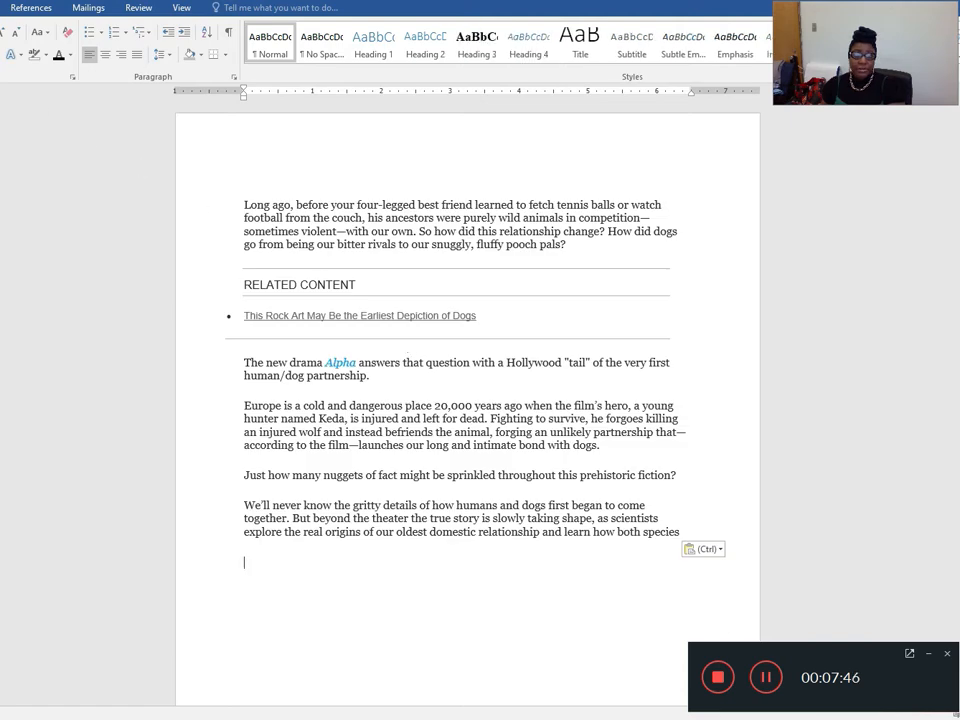
key(alt+f)
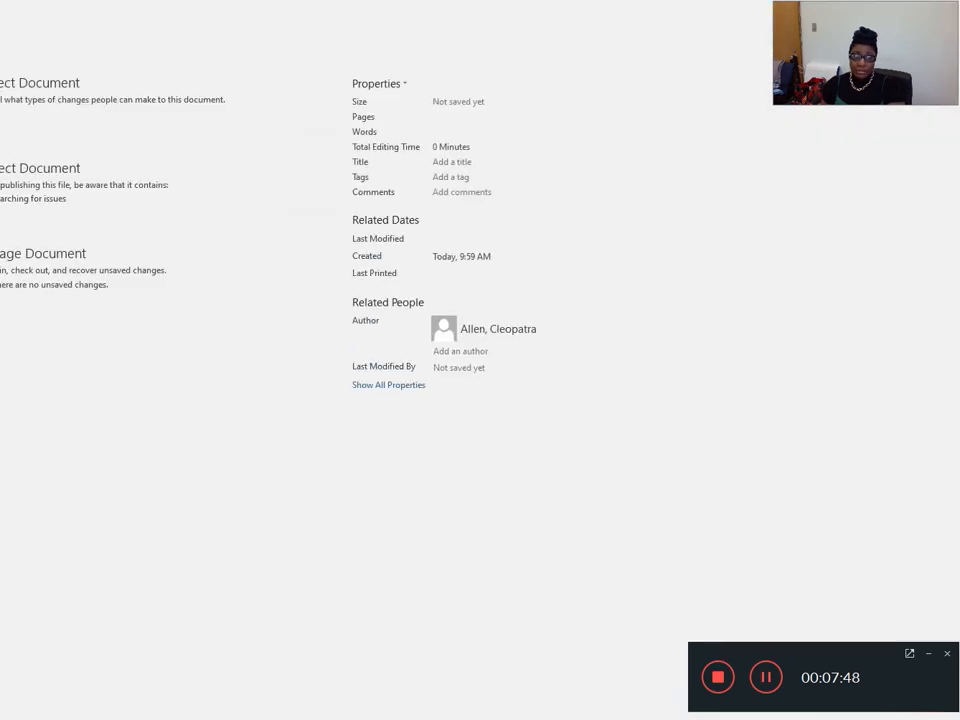
key(a)
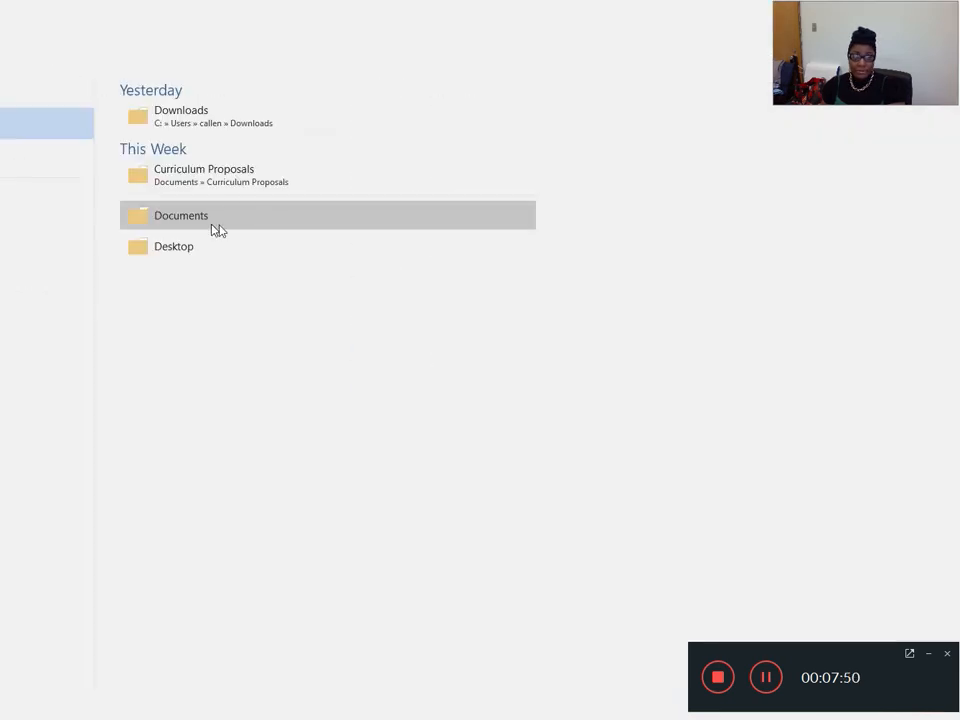
click(190, 245)
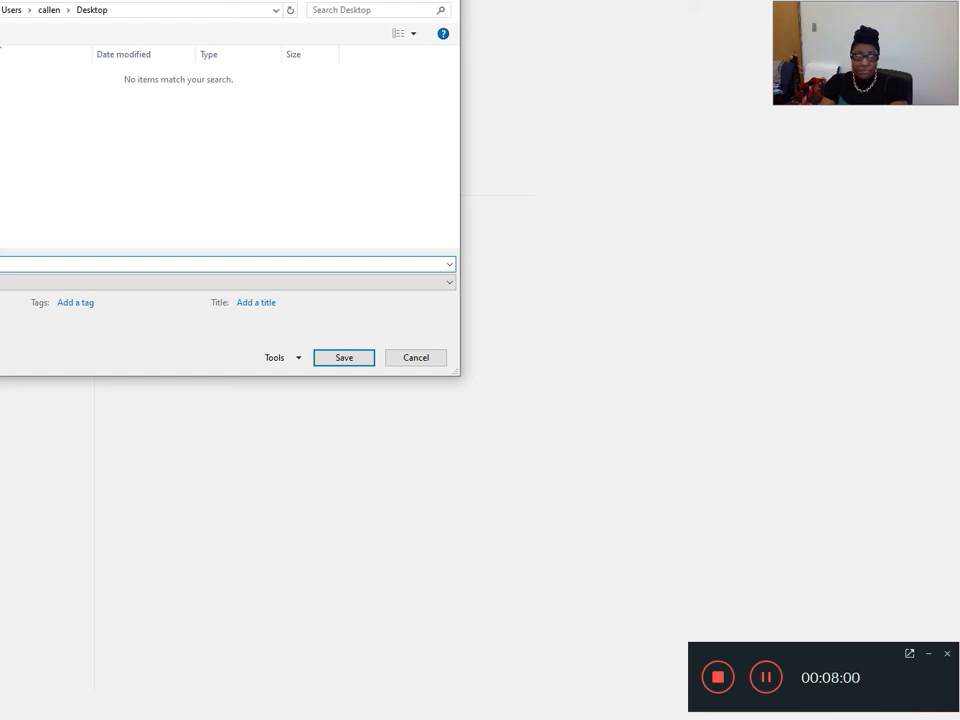
click(341, 358)
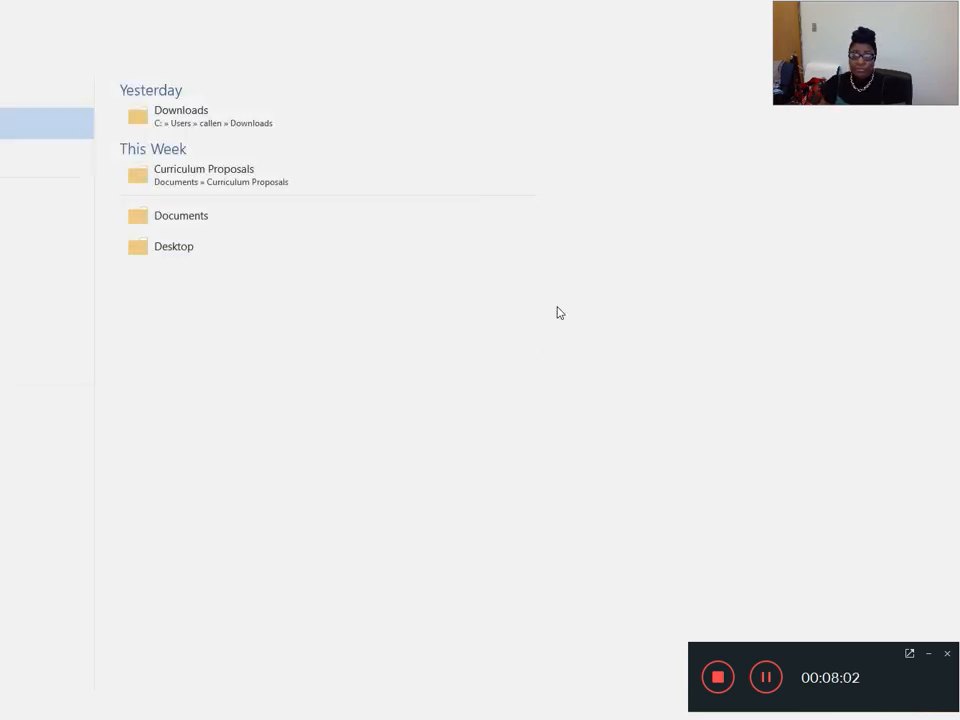
Switch back to the course in the browser and upload Sample Assignment.docx from the Desktop to the learner's submission area.
key(alt+Tab)
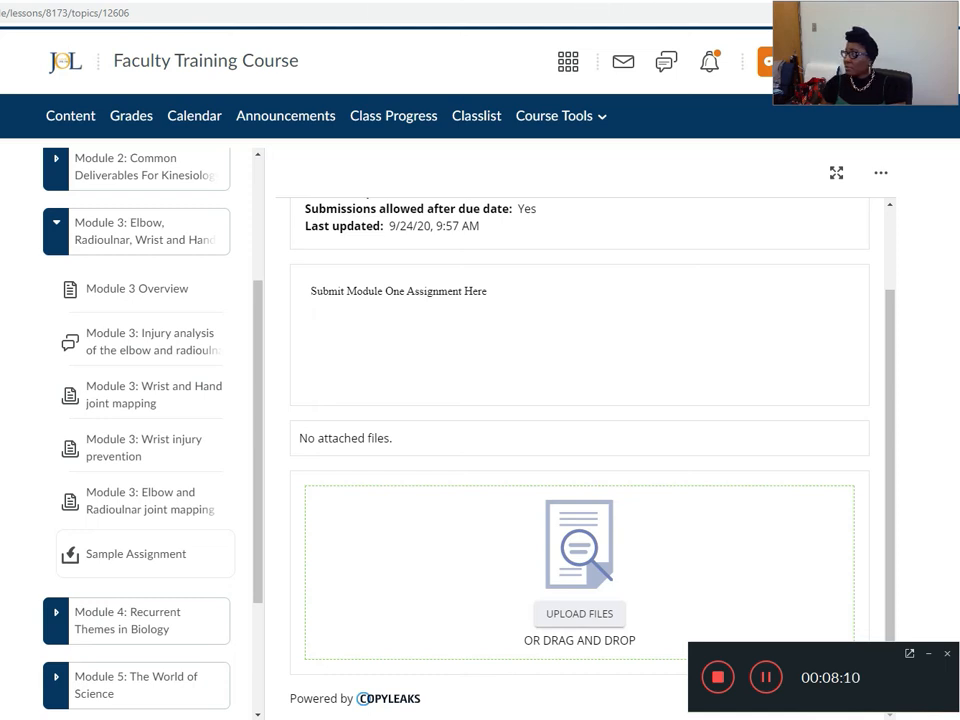
click(574, 612)
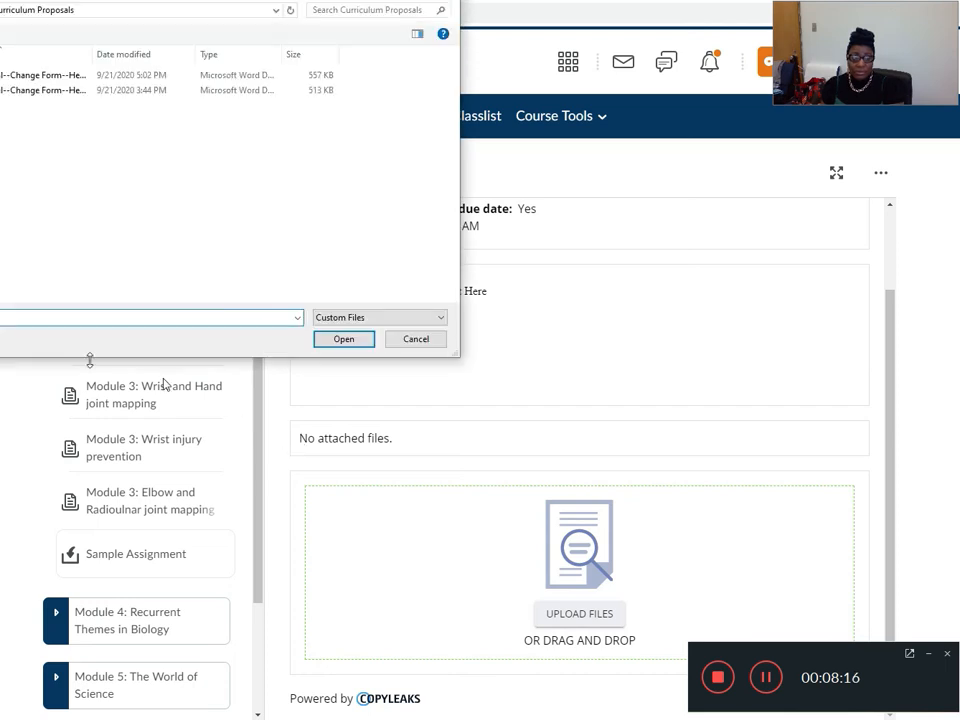
click(0, 10)
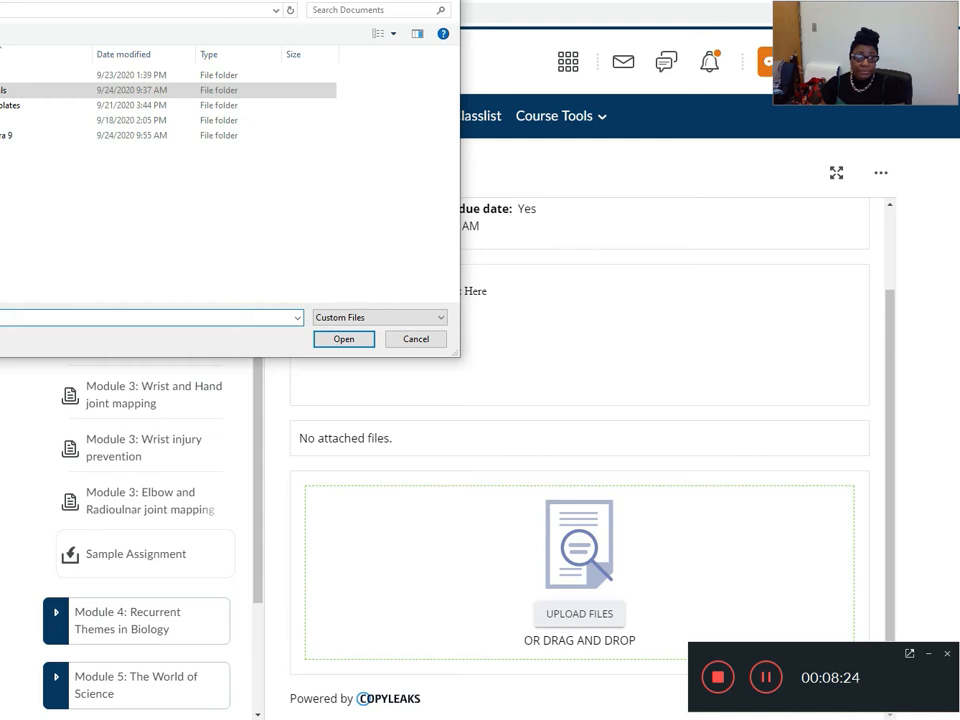
click(58, 150)
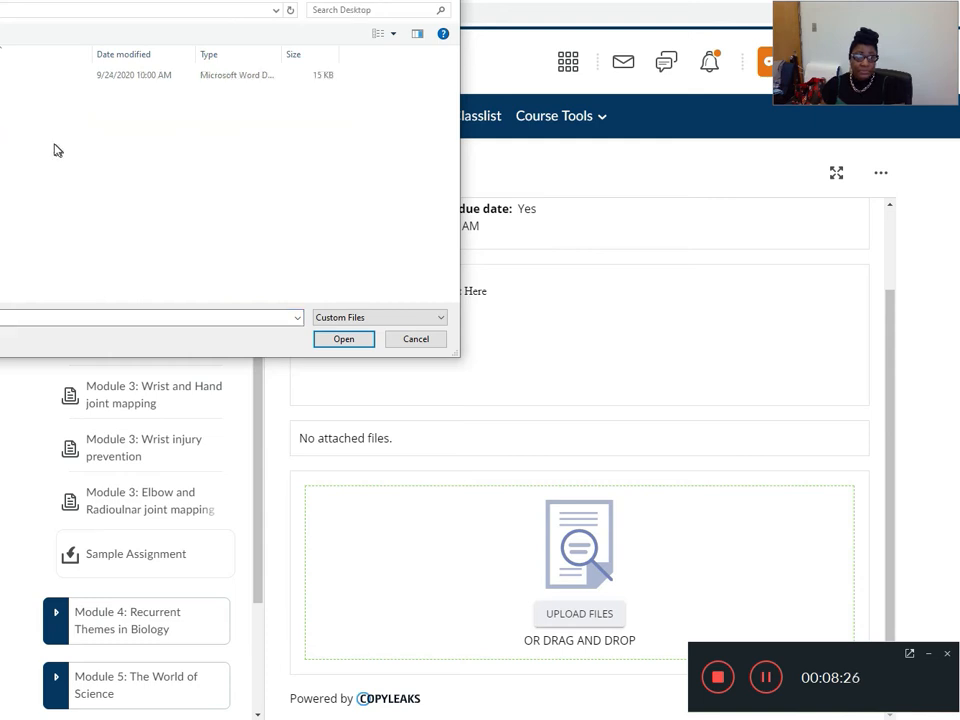
click(40, 76)
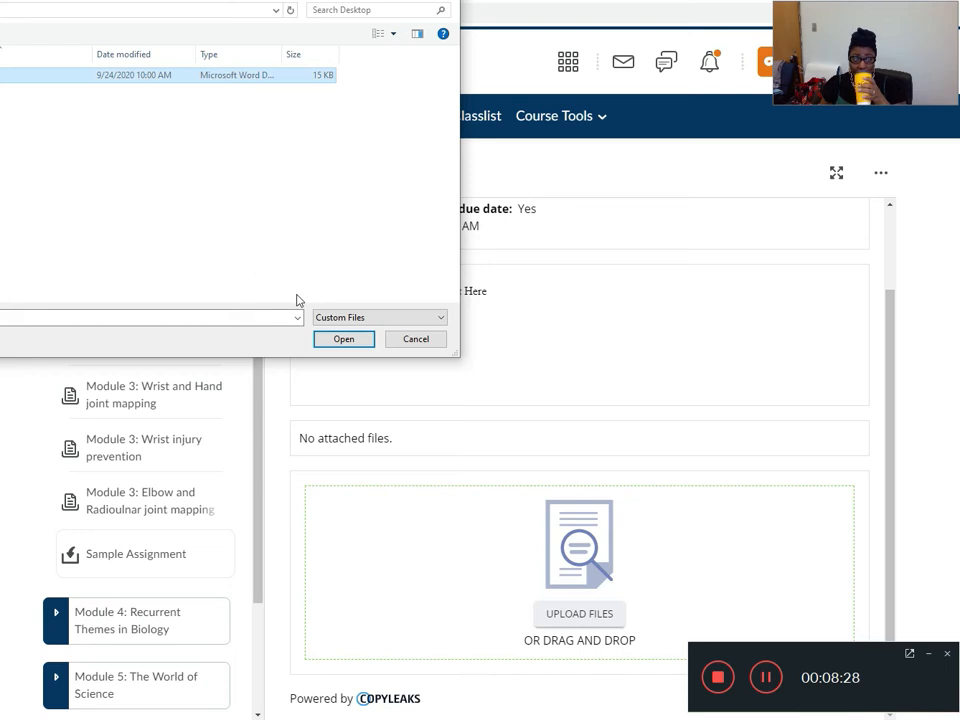
click(343, 339)
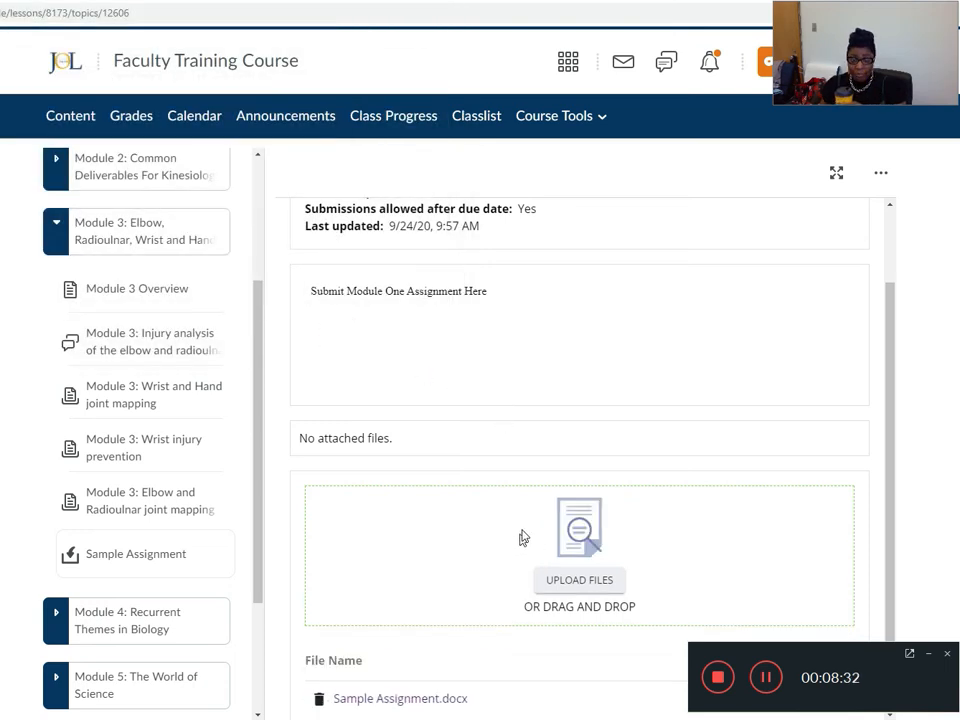
Check the status of the uploaded Sample Assignment.docx in the learner's submission area.
scroll(530, 539, down, 1)
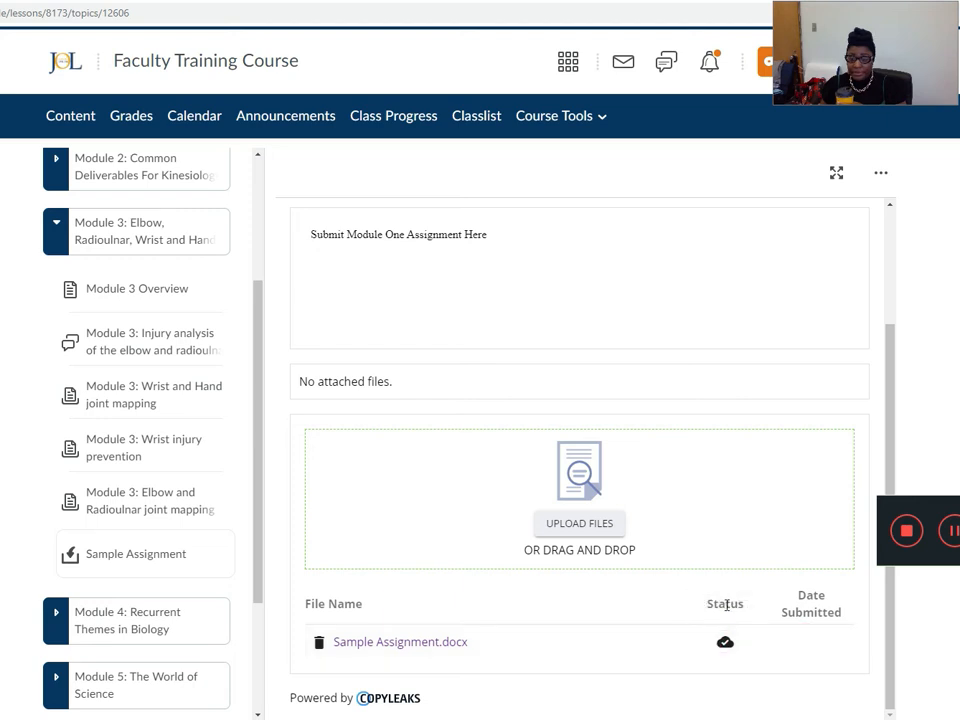
scroll(640, 630, up, 1)
scroll(640, 630, down, 1)
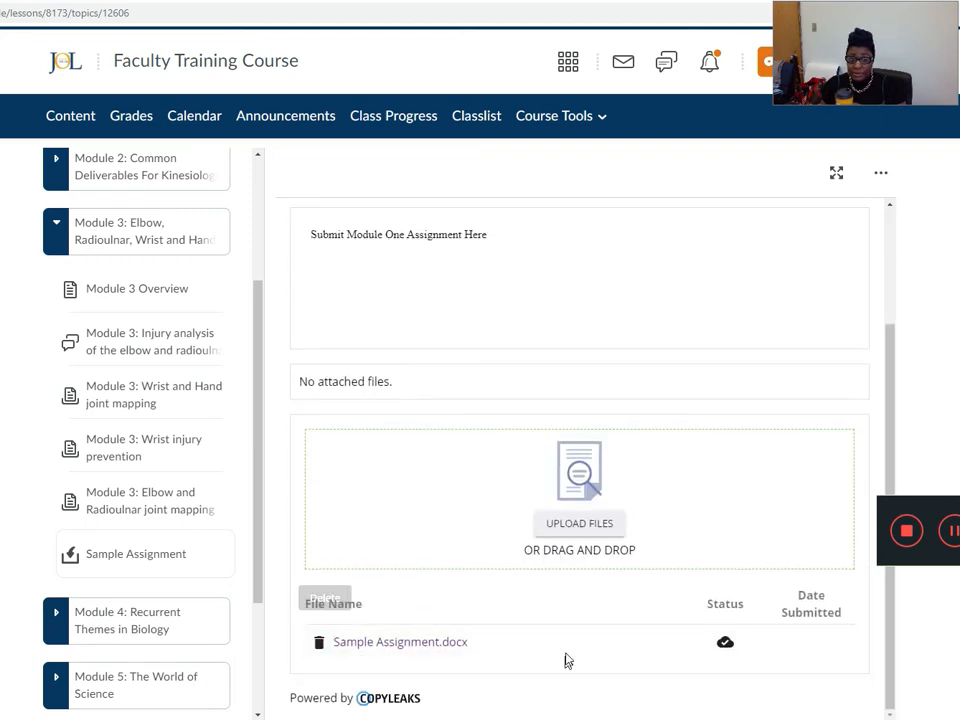
scroll(566, 650, up, 3)
Stop impersonating the test learner and reopen Sample Assignment in Module 3 as the instructor.
click(760, 79)
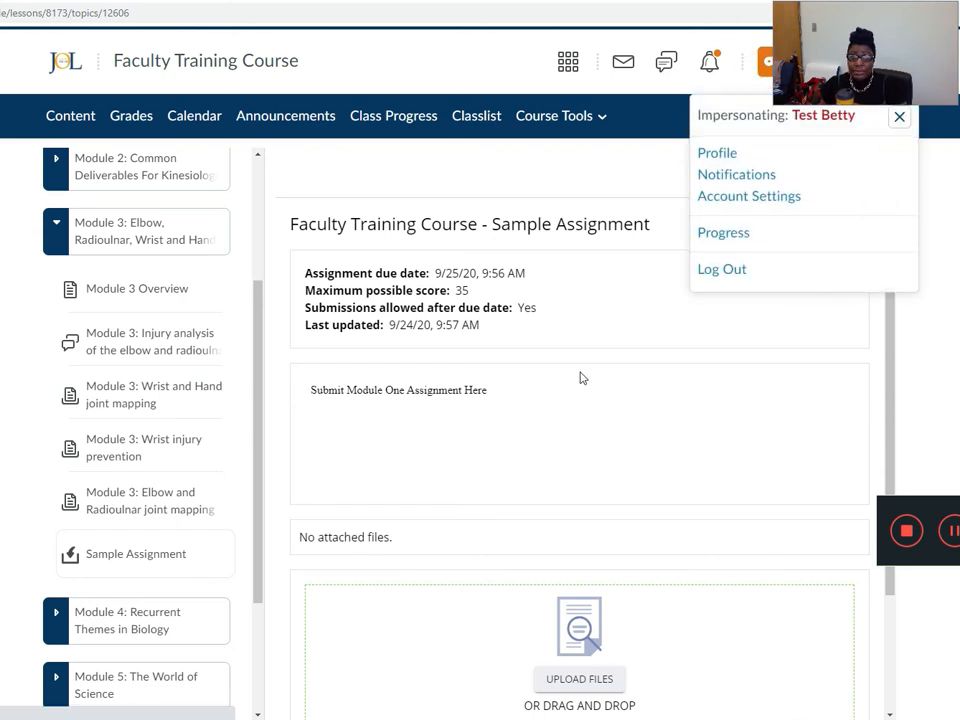
click(157, 459)
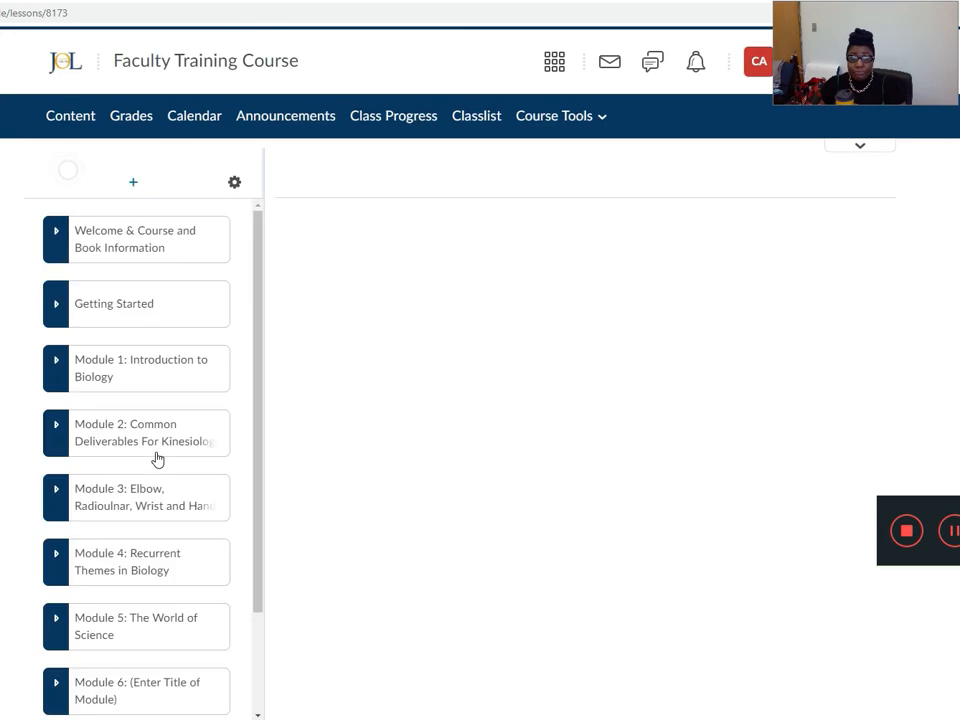
click(92, 508)
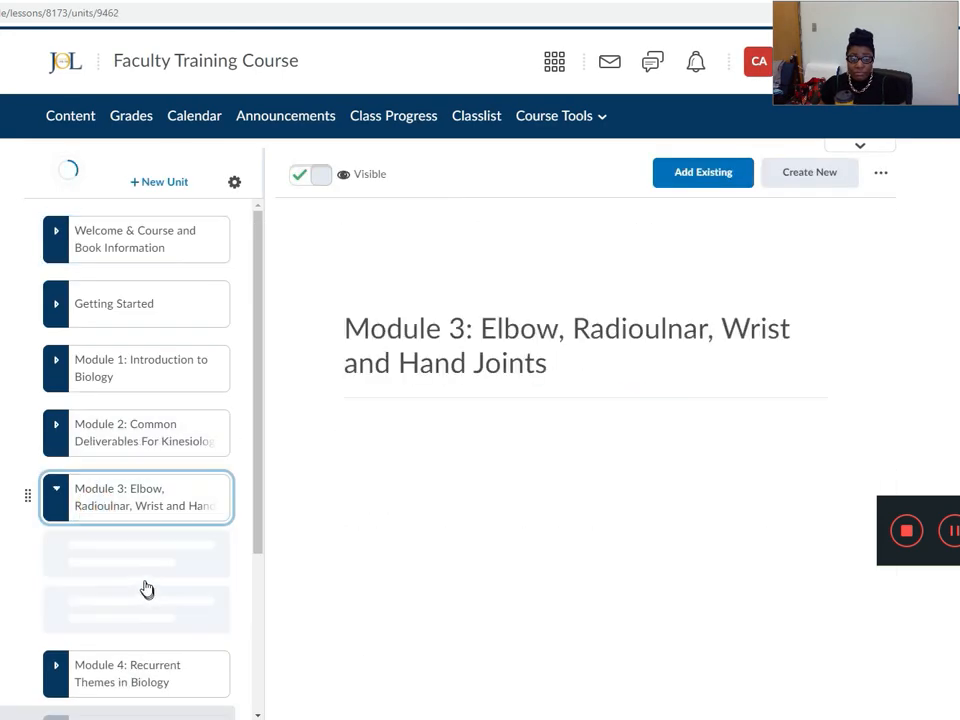
scroll(147, 589, down, 3)
click(112, 531)
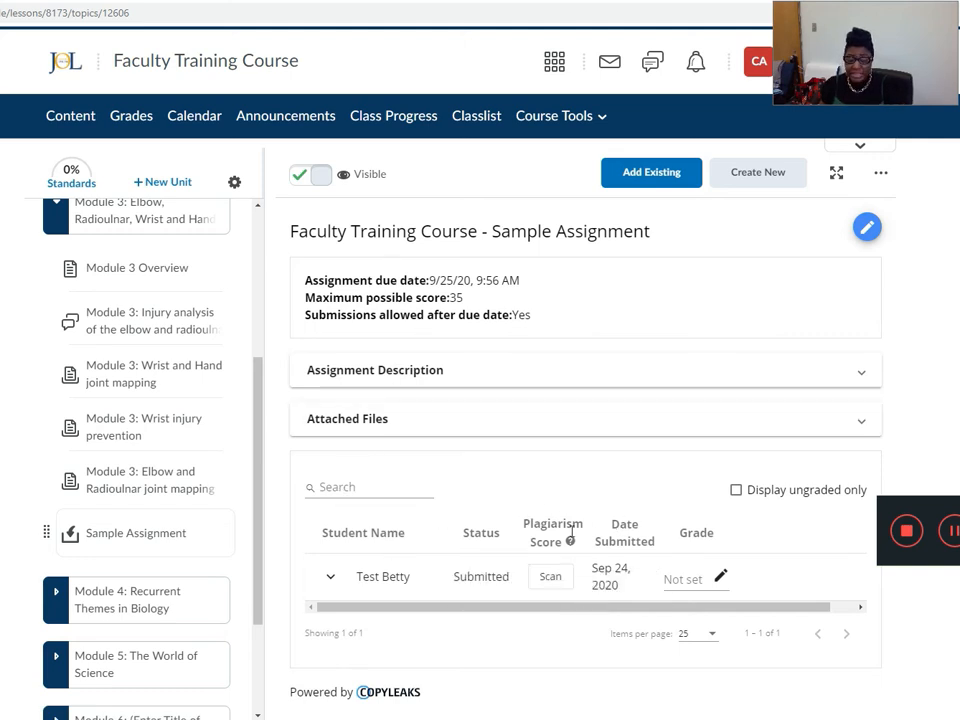
Look over the submission row's columns, scan the test learner's submission for plagiarism and open its similarity report.
middle_click(436, 588)
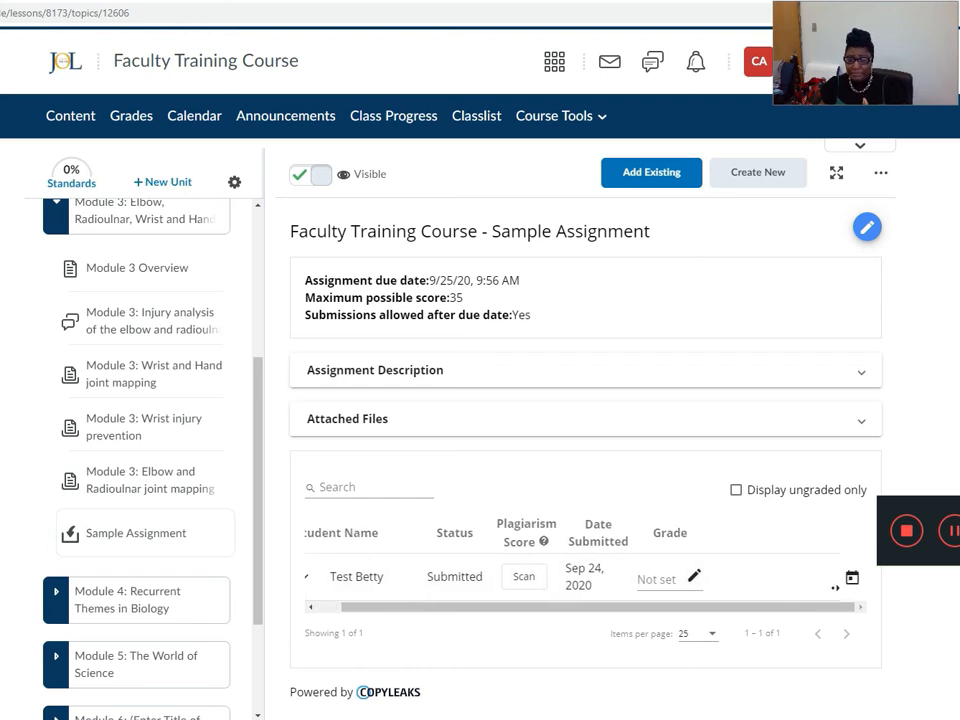
middle_click(781, 602)
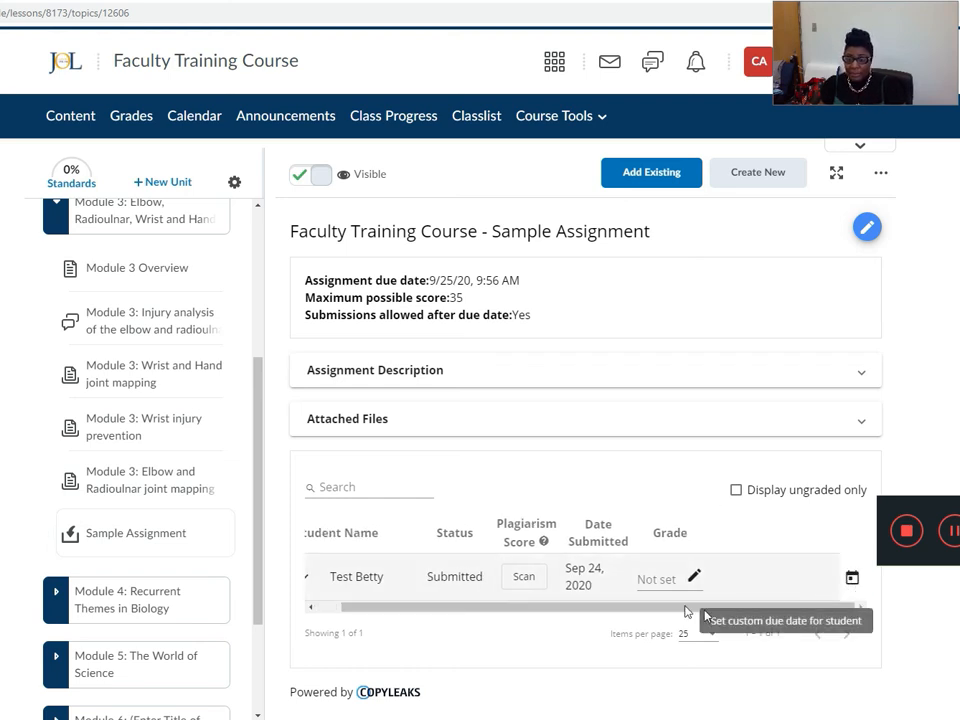
drag(717, 608, 551, 602)
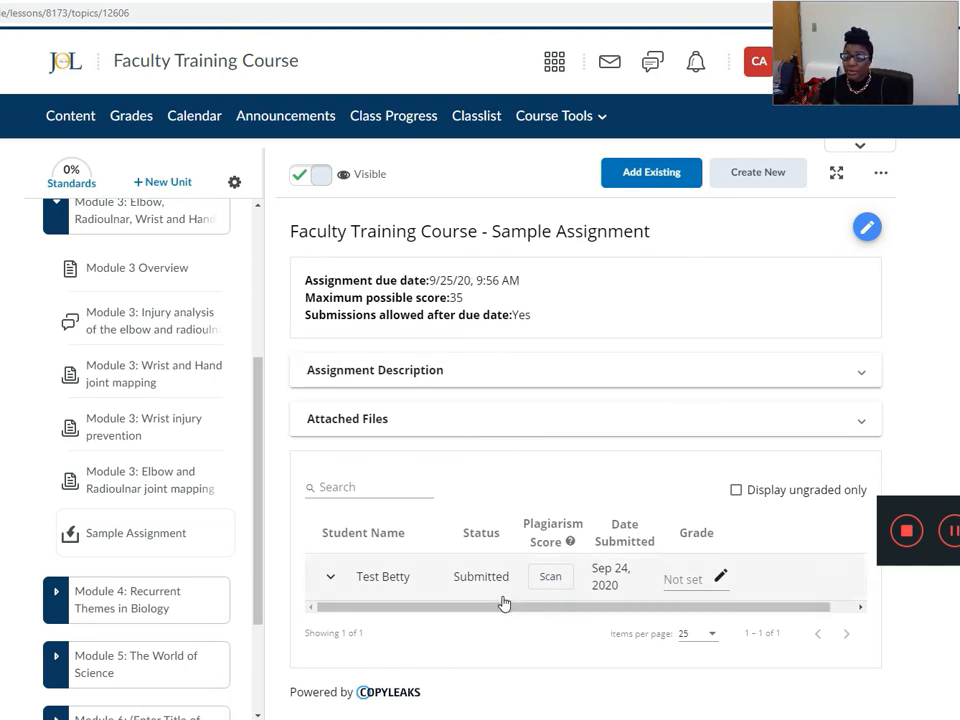
click(543, 580)
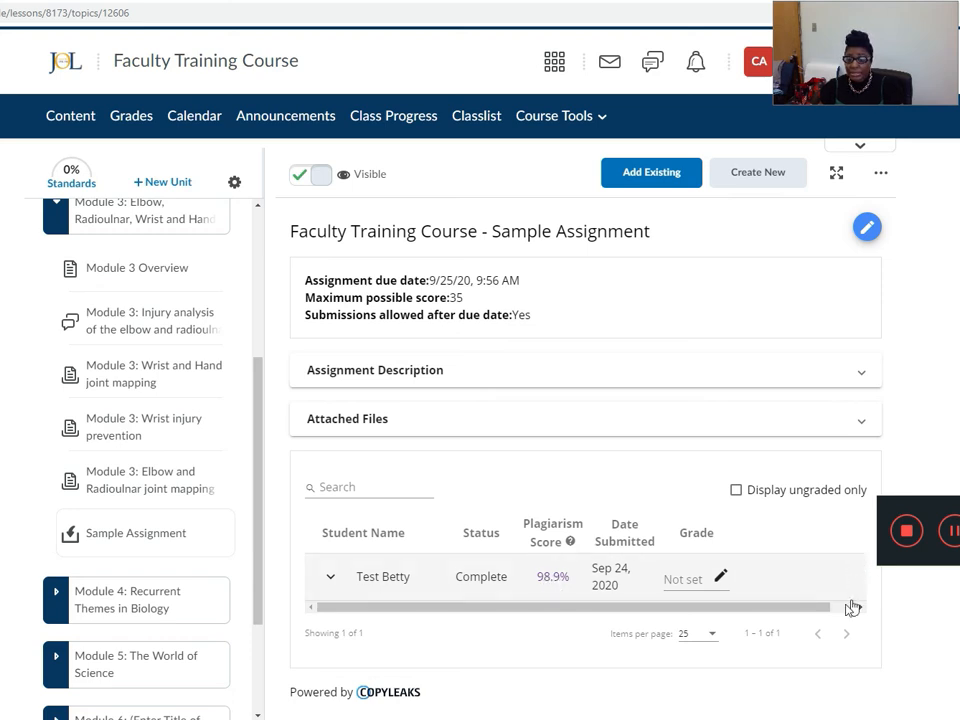
click(550, 578)
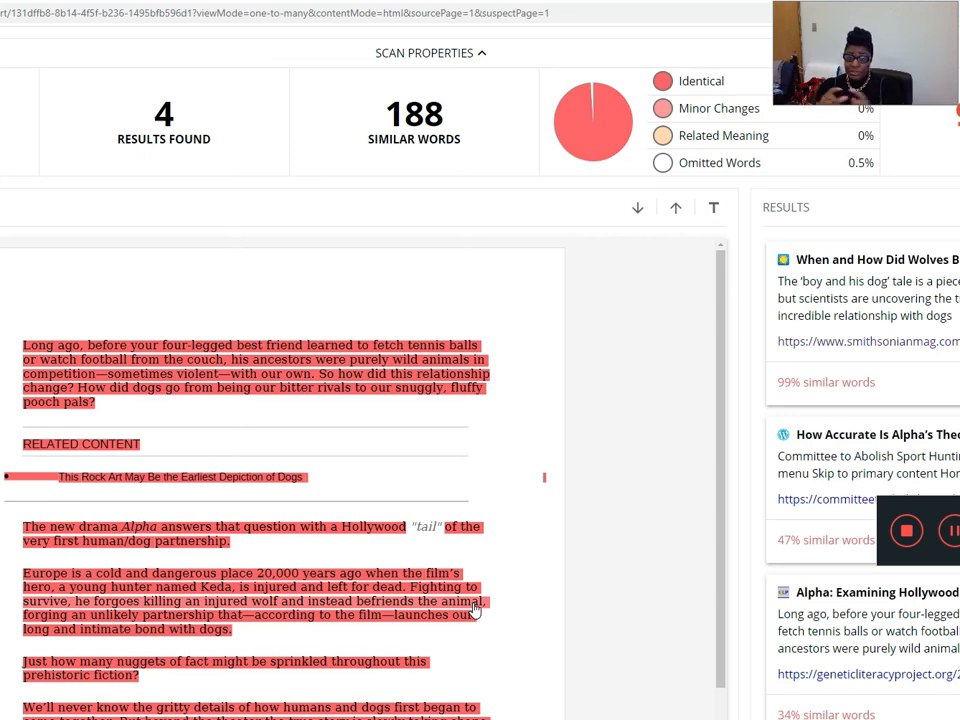
Return to the course page and add the TutorMe link to the Course Template navbar.
click(178, 2)
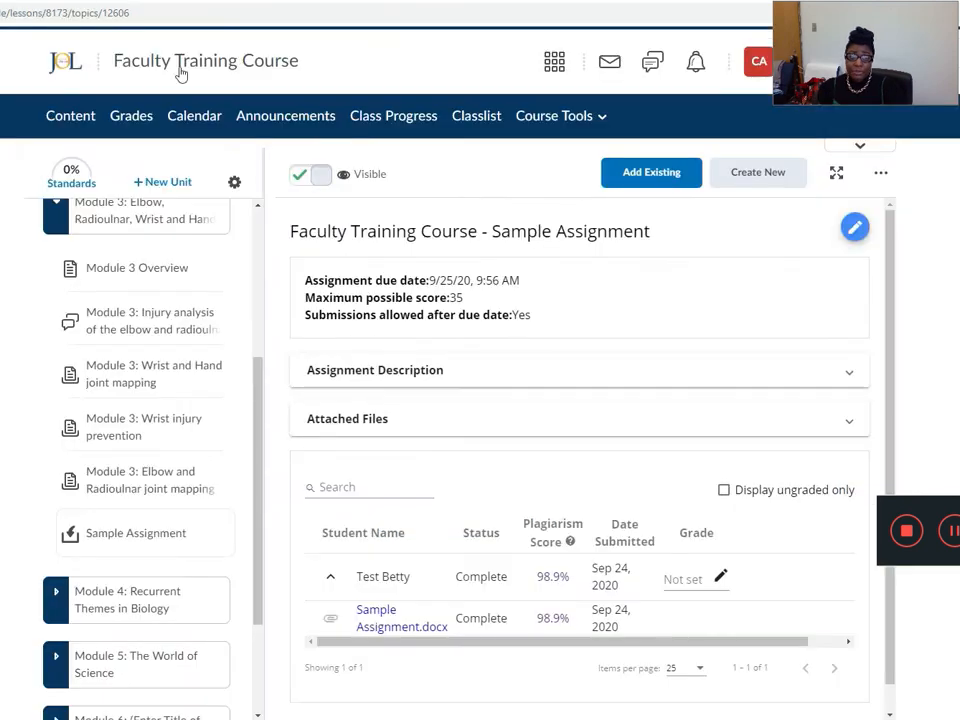
click(870, 116)
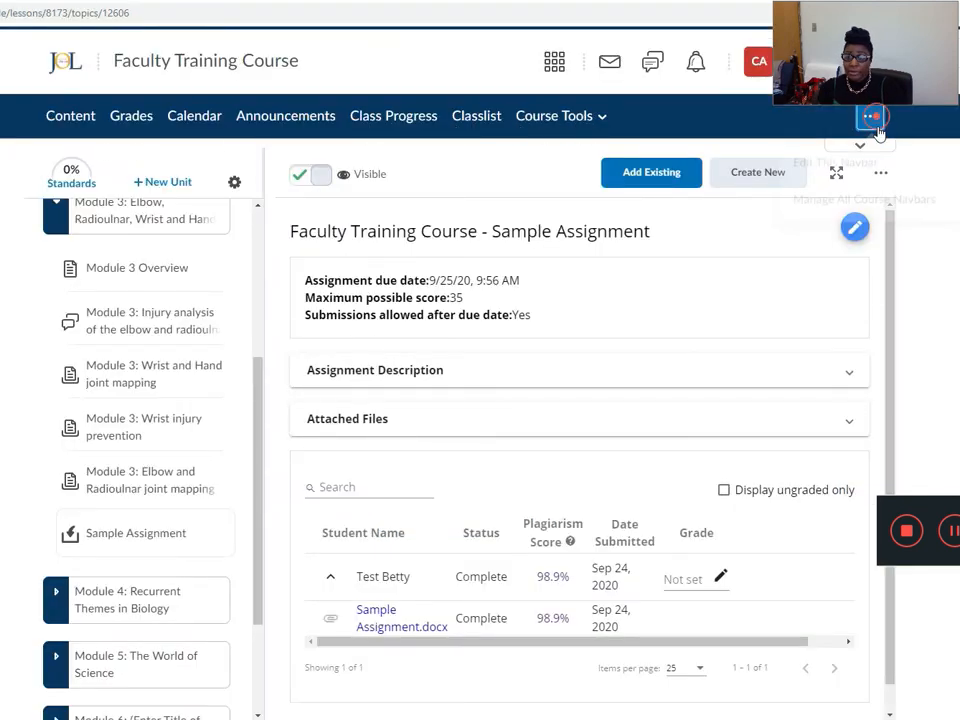
click(843, 170)
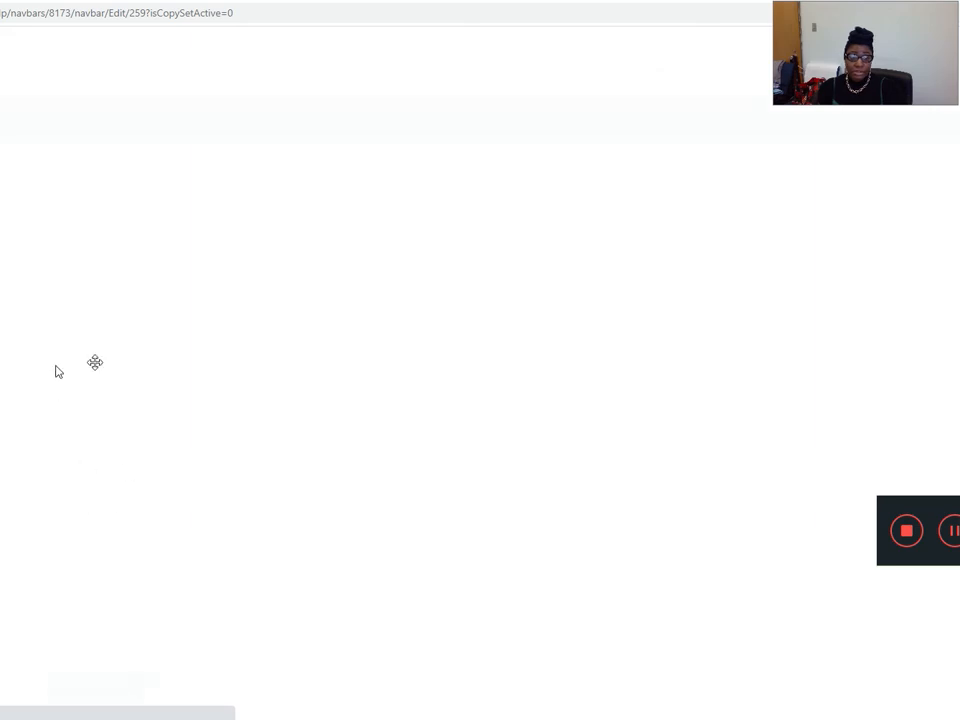
click(86, 392)
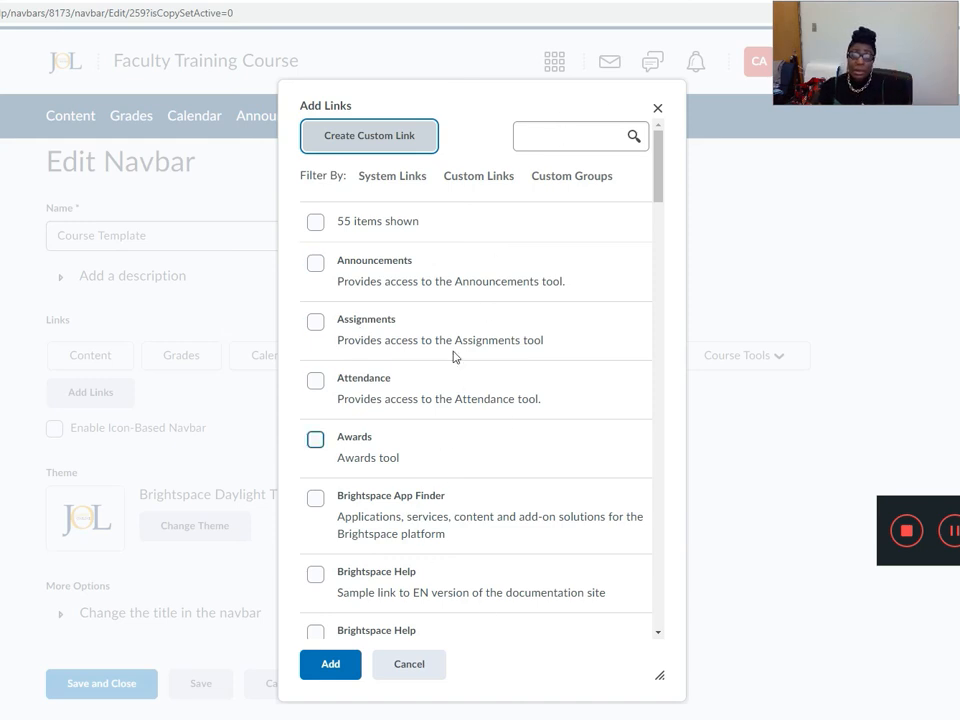
scroll(476, 463, down, 3)
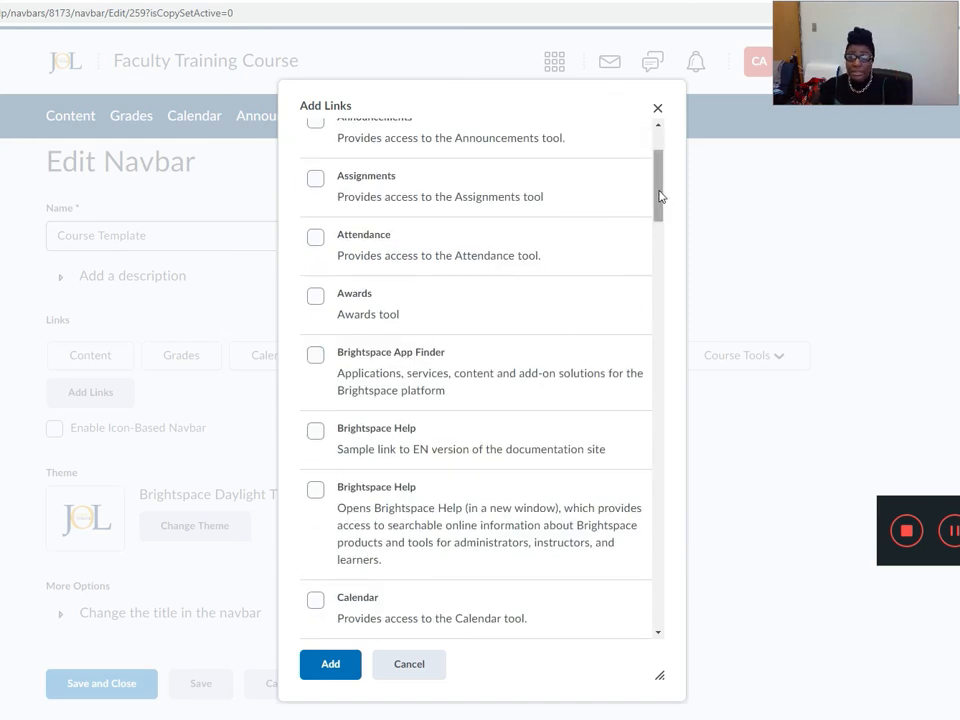
drag(658, 195, 690, 671)
click(316, 466)
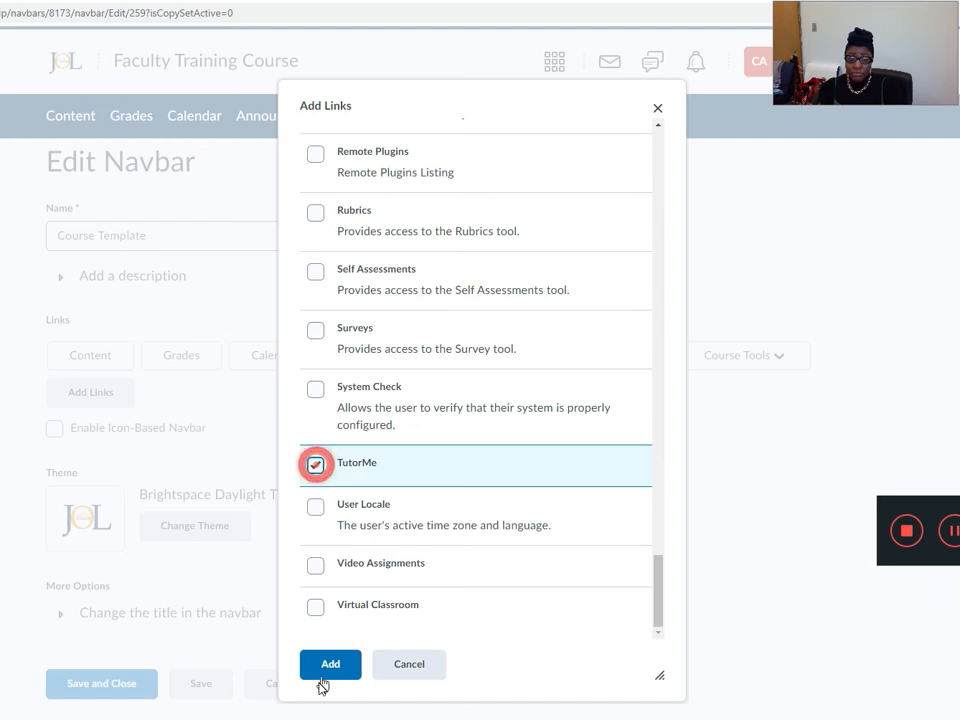
click(329, 666)
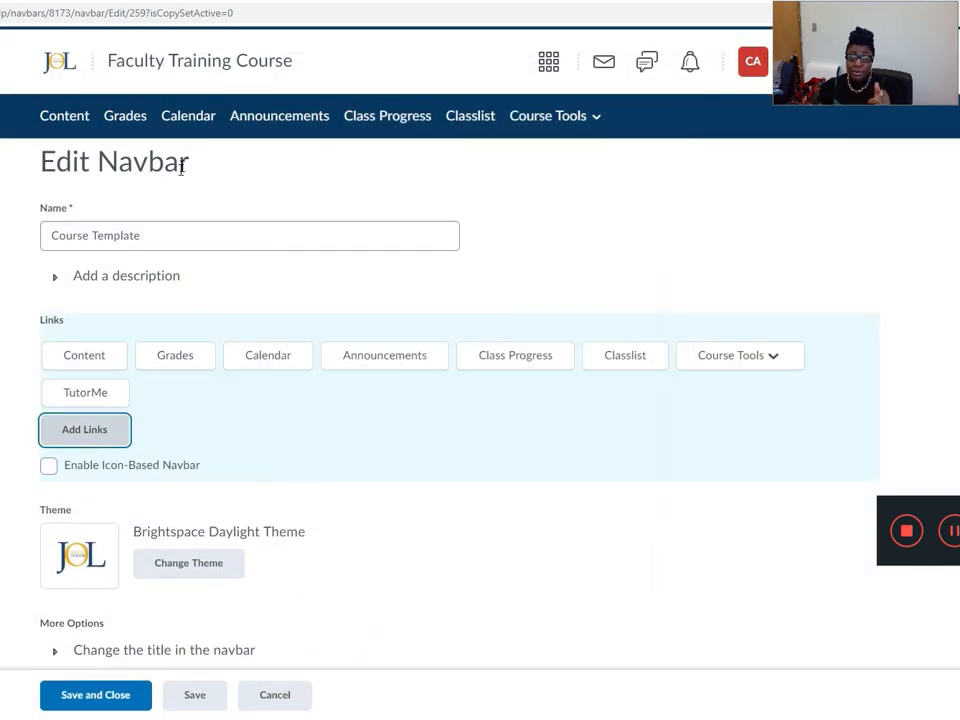
Place the TutorMe link between Grades and Calendar, then save and close the navbar.
click(86, 393)
drag(121, 374, 204, 369)
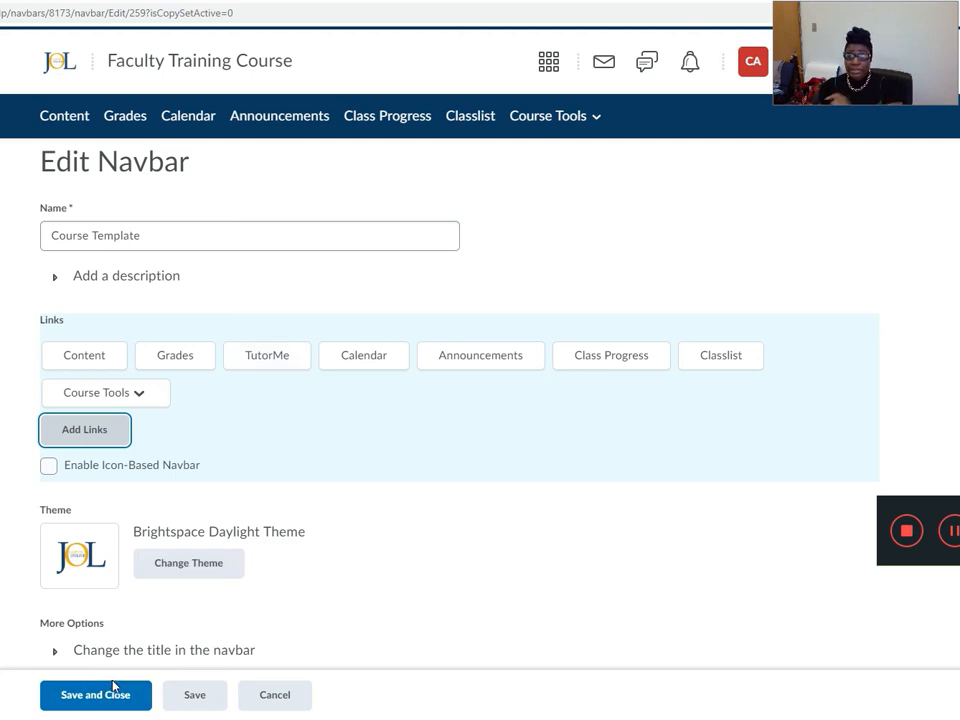
click(80, 697)
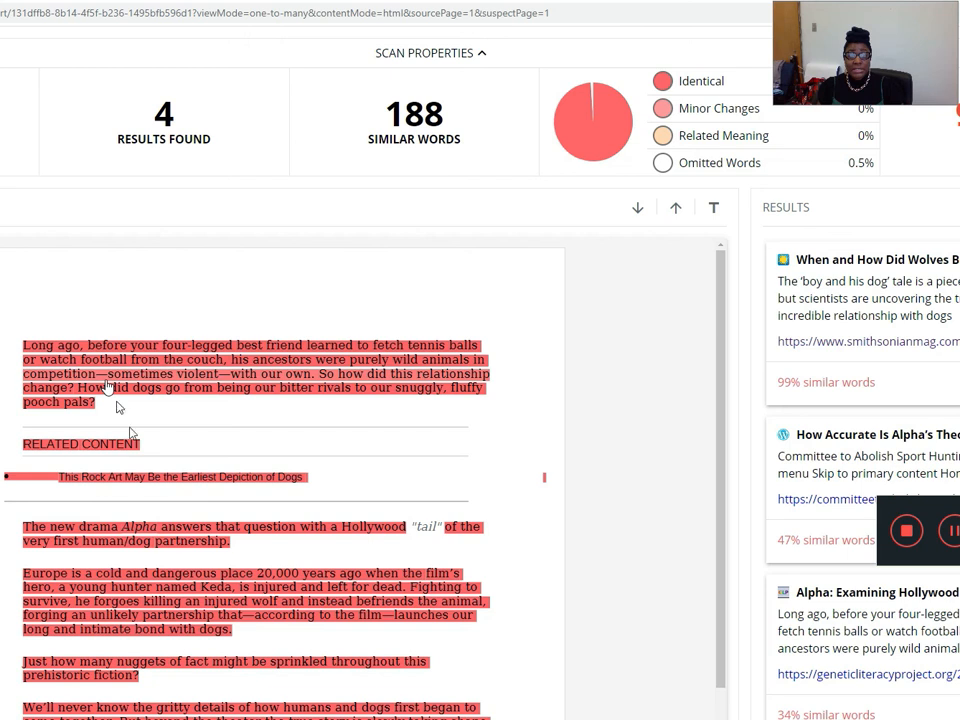
Examine the highlighted text and the list of matching sources with their similarity percentages in the CopyLeaks report.
scroll(160, 495, down, 3)
scroll(160, 495, down, 2)
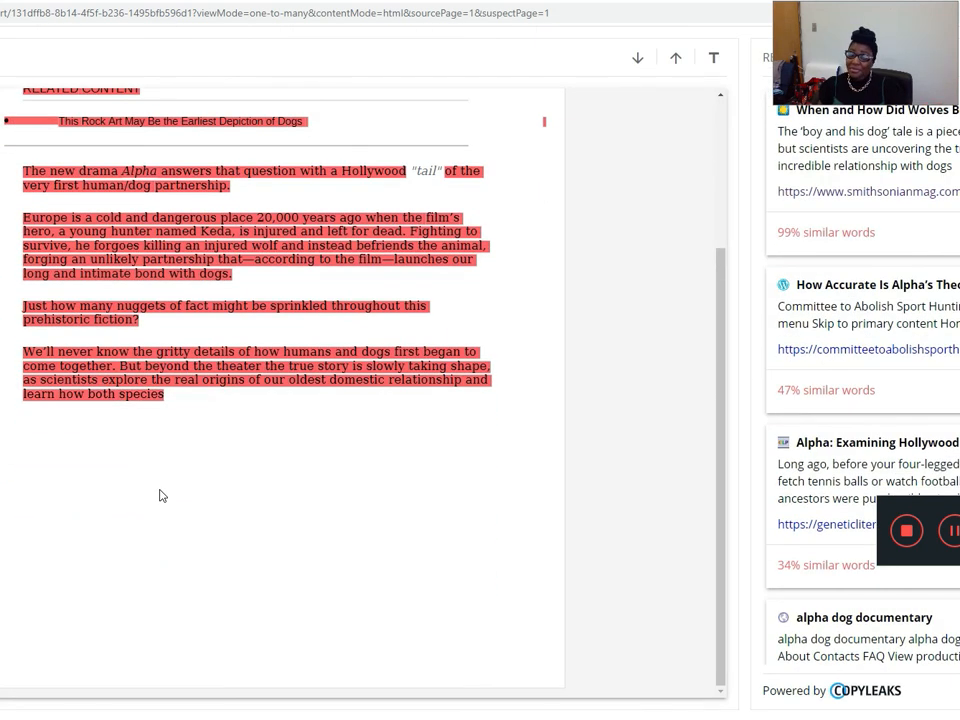
scroll(160, 495, up, 3)
scroll(160, 495, up, 2)
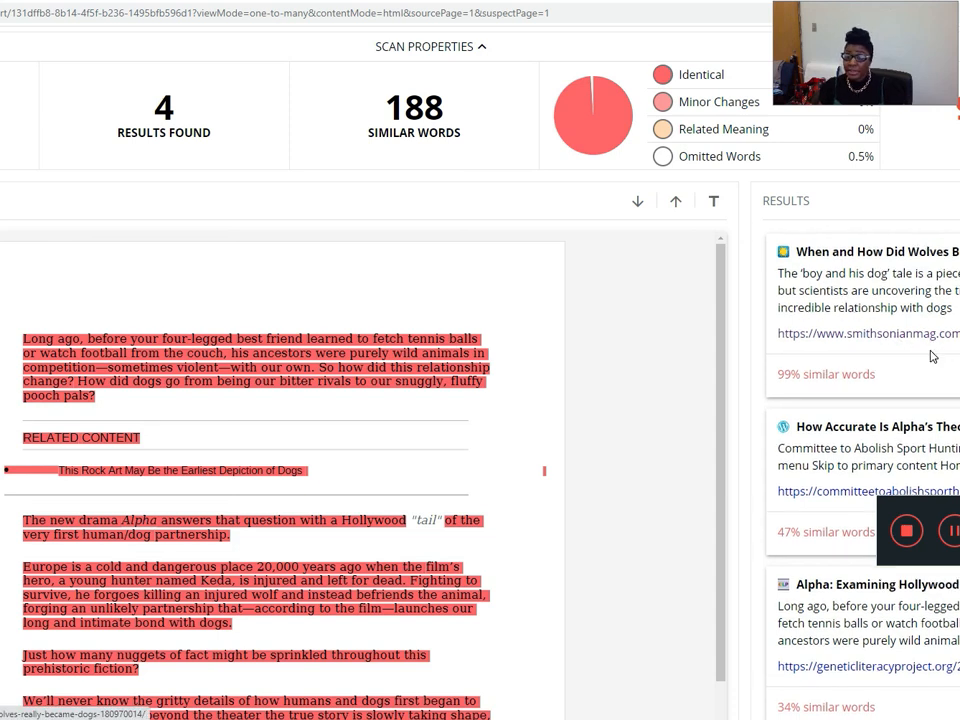
scroll(932, 370, down, 2)
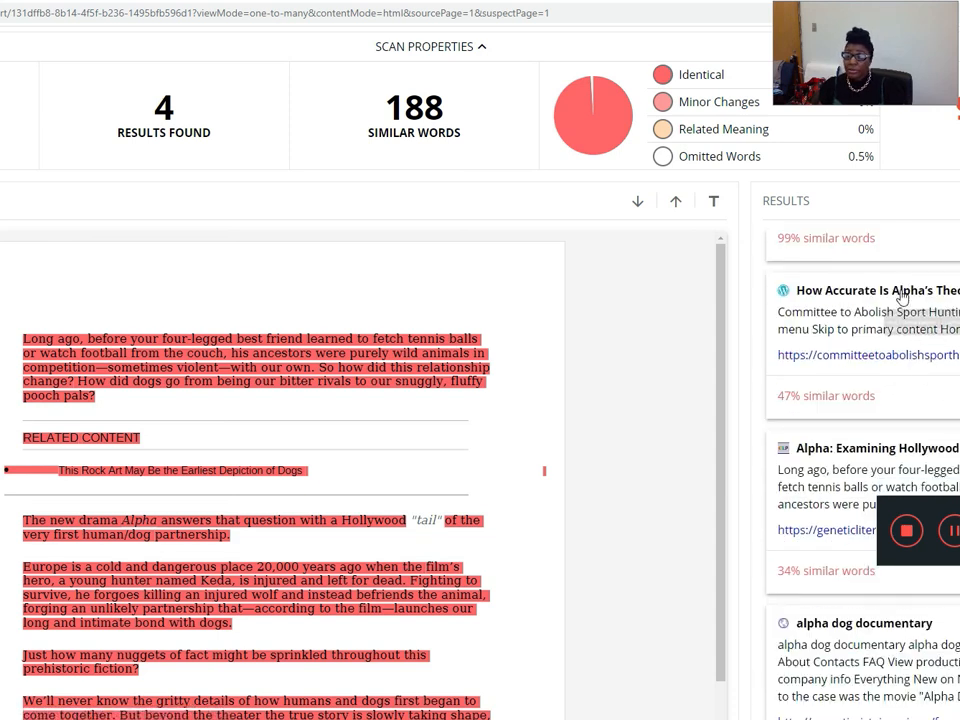
scroll(828, 367, down, 1)
scroll(828, 367, down, 1)
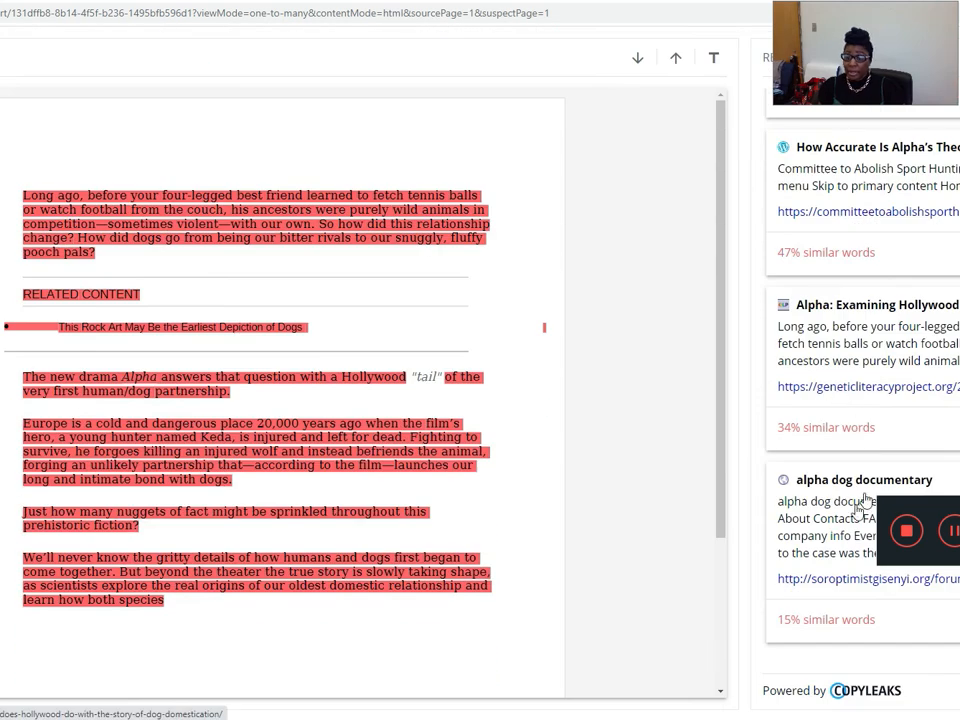
scroll(876, 437, up, 1)
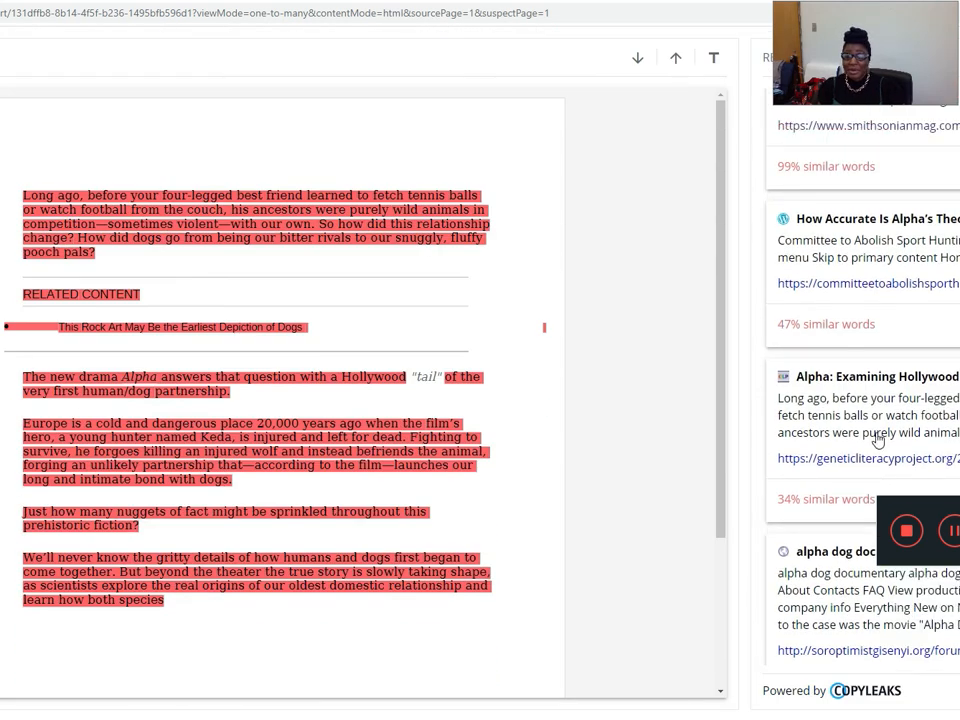
scroll(876, 437, up, 1)
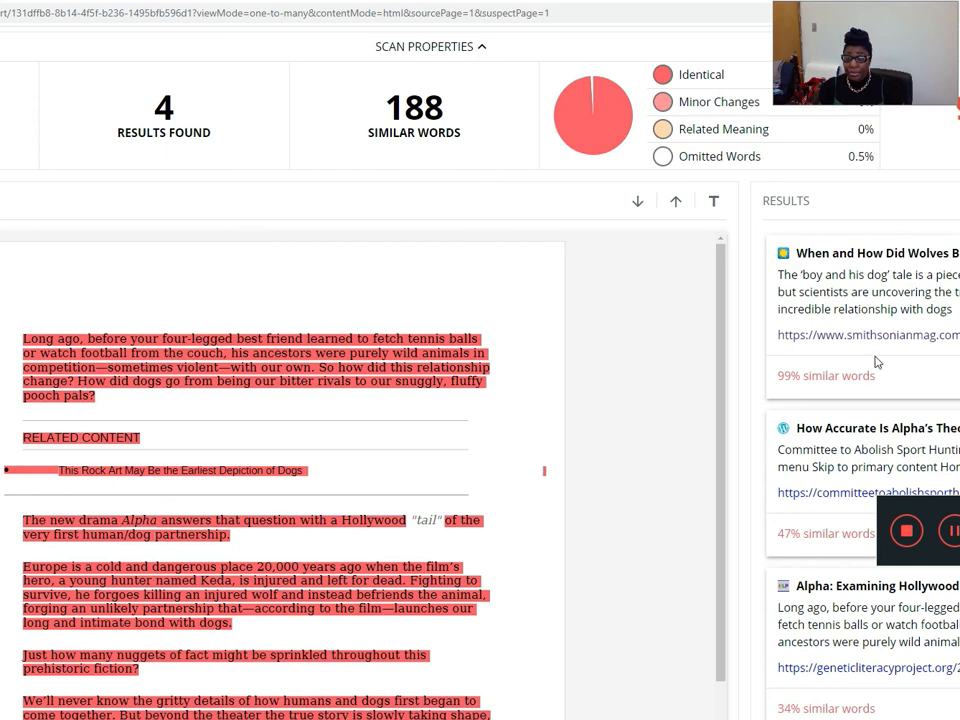
scroll(872, 450, down, 1)
scroll(855, 540, down, 1)
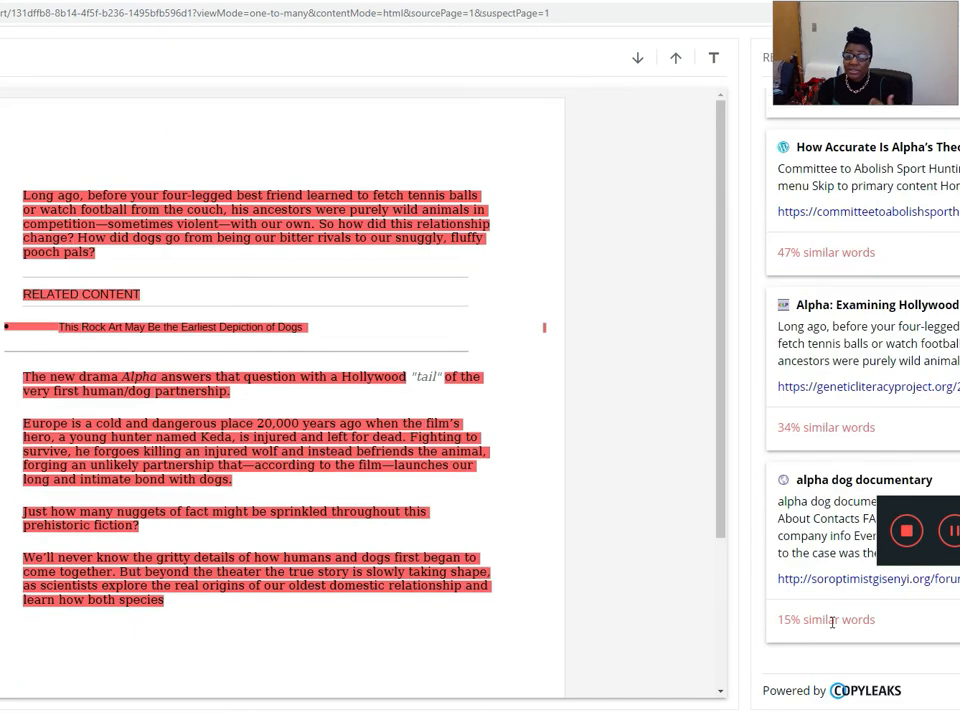
scroll(826, 520, up, 1)
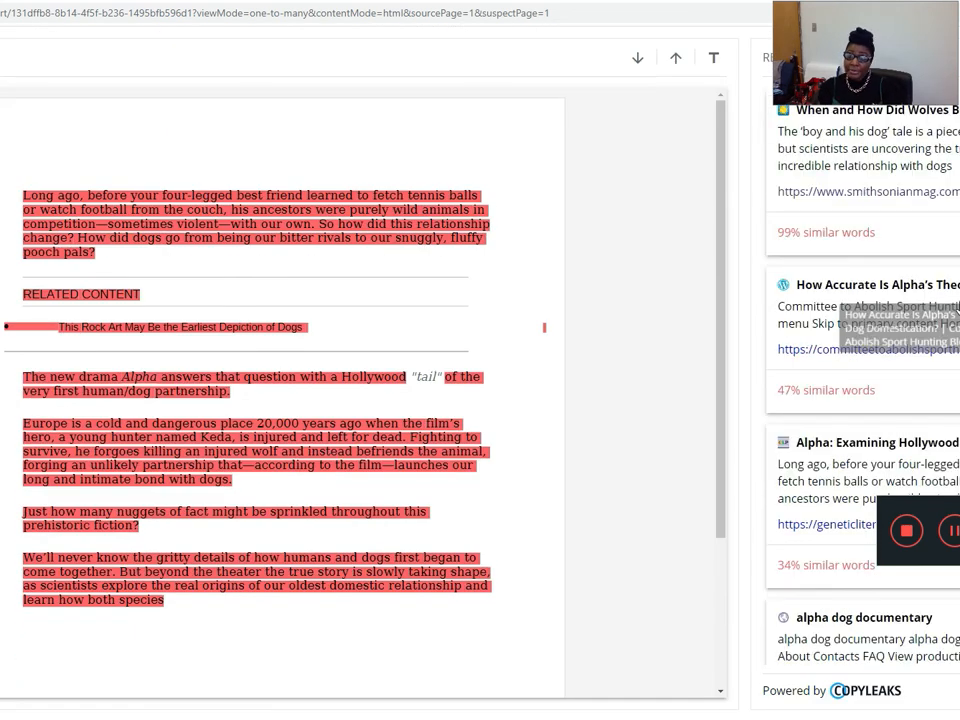
scroll(797, 400, up, 1)
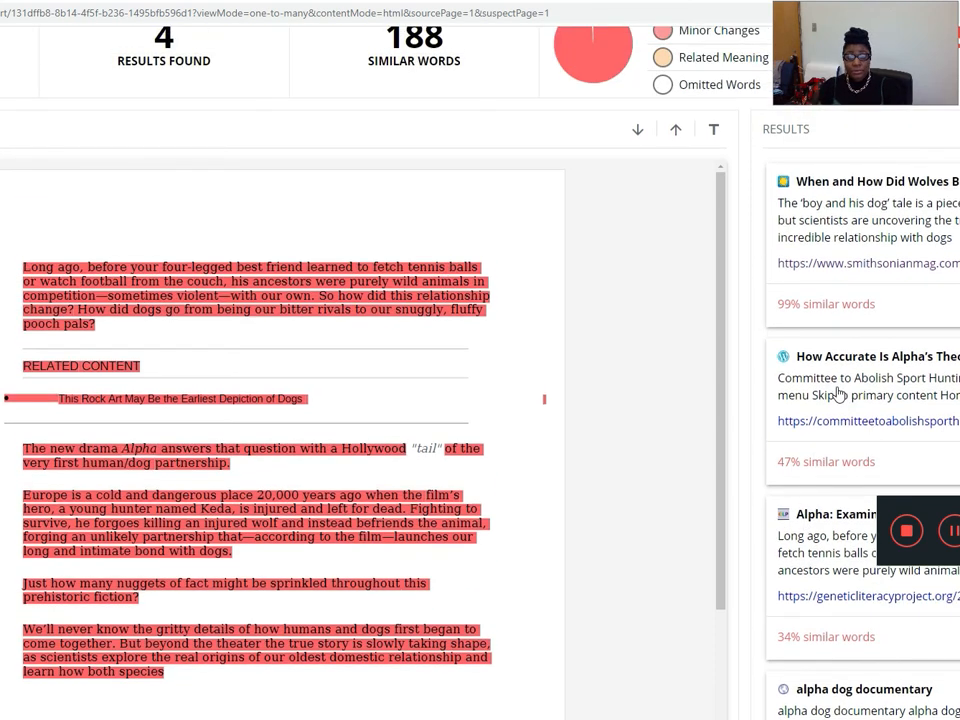
scroll(849, 414, up, 1)
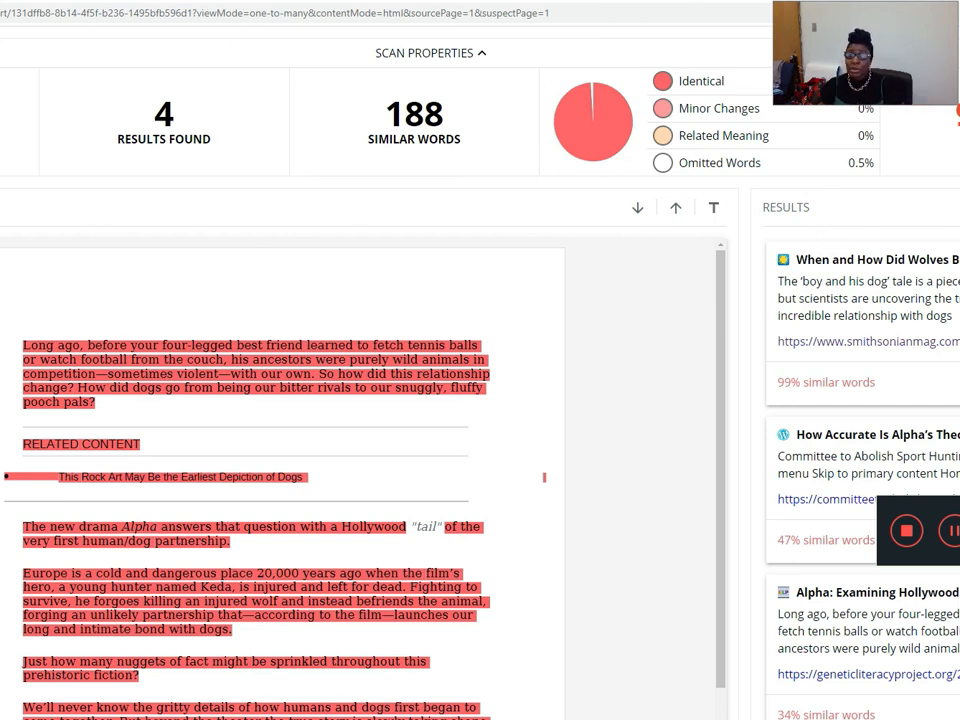
View the report's Results Settings without changing them and look through the highlighted document once more.
click(957, 207)
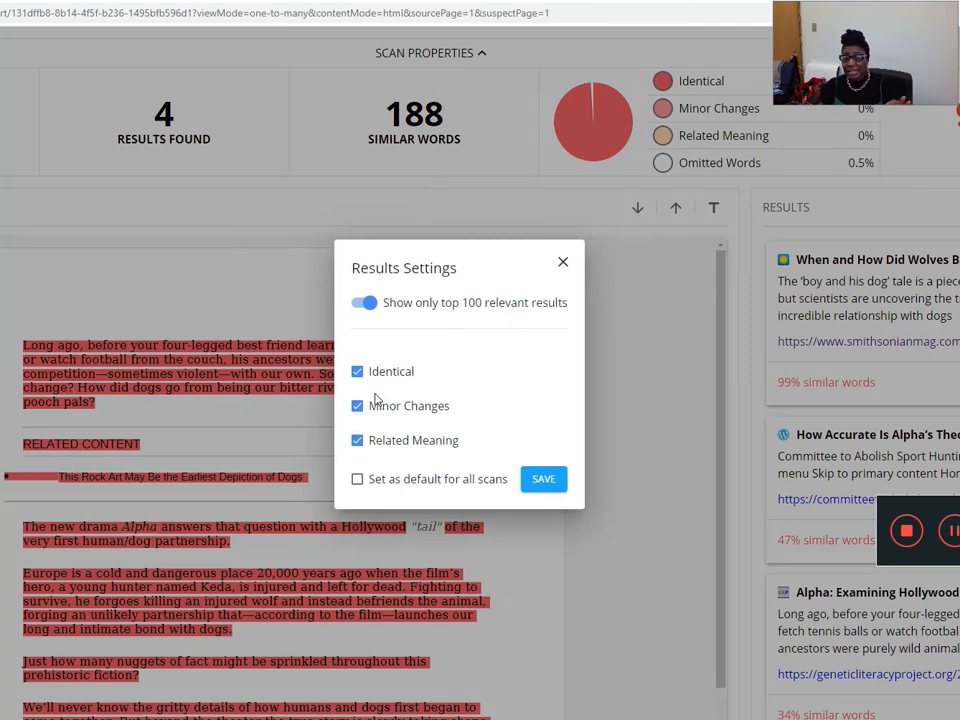
click(562, 262)
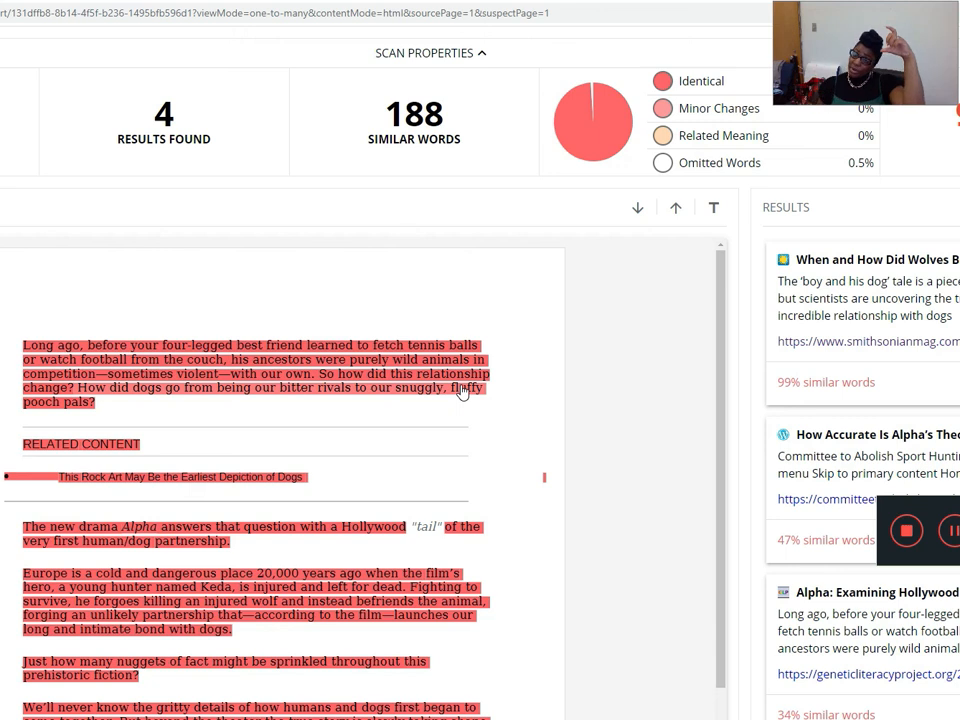
scroll(378, 443, down, 5)
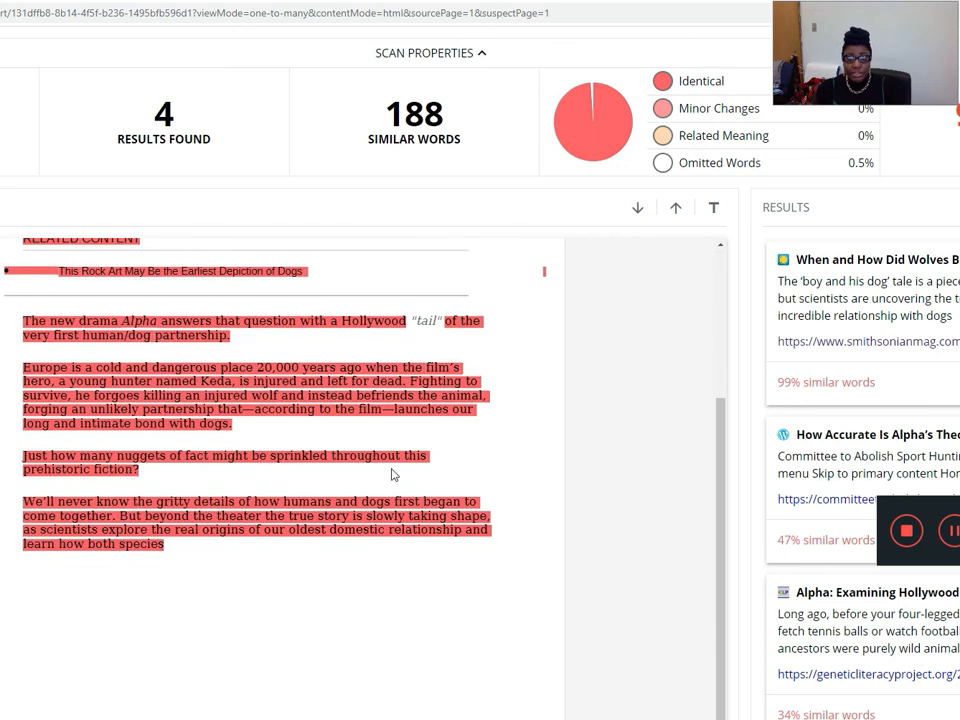
scroll(368, 480, up, 2)
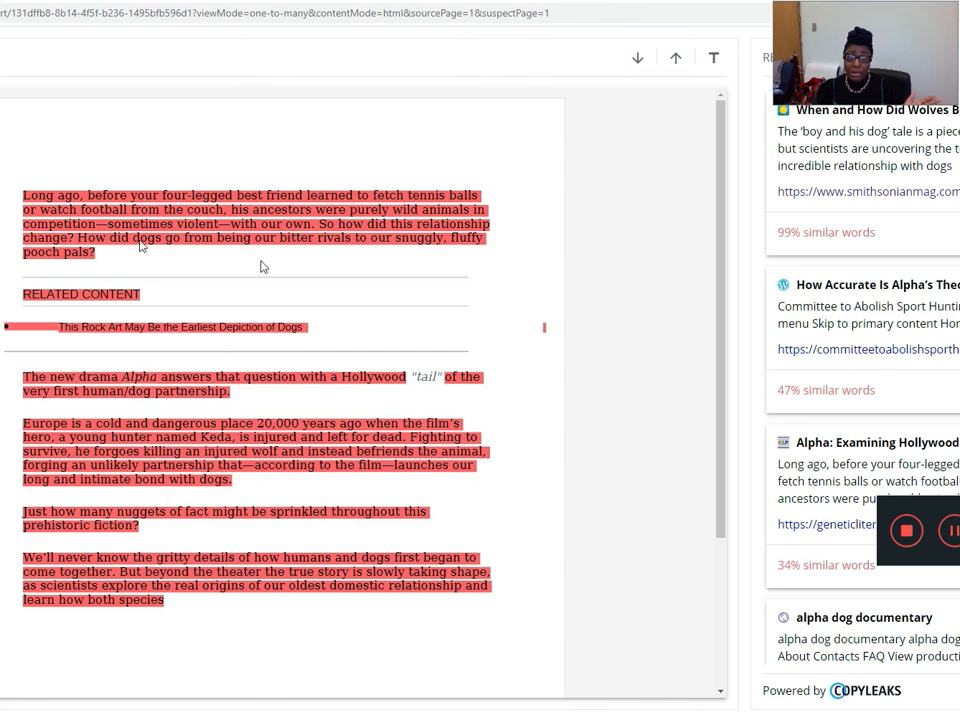
Return to Sample Assignment in the course and open the test learner's grade for editing.
click(170, 2)
click(681, 574)
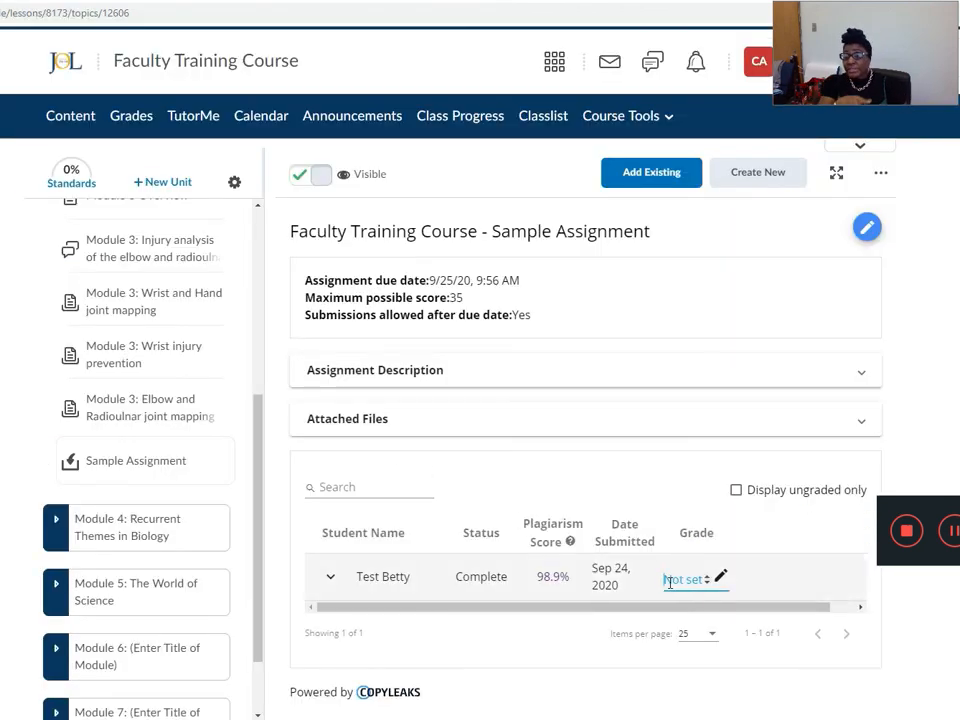